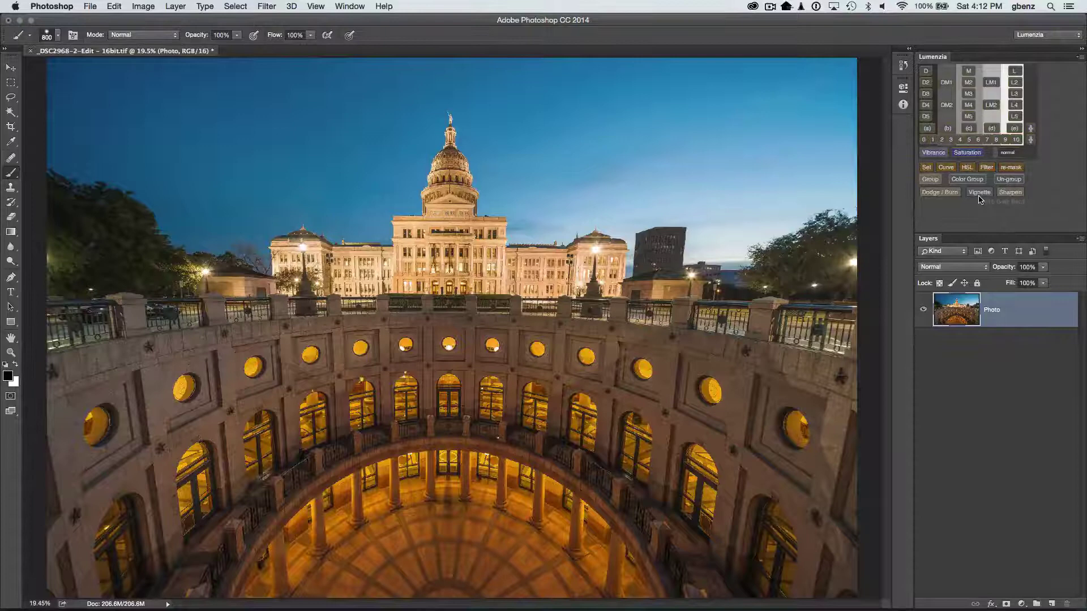
- Add a Lumenzia Vignette layer to darken the Capitol photo's edges, compare it off and on, and leave it on
left_click(979, 193)
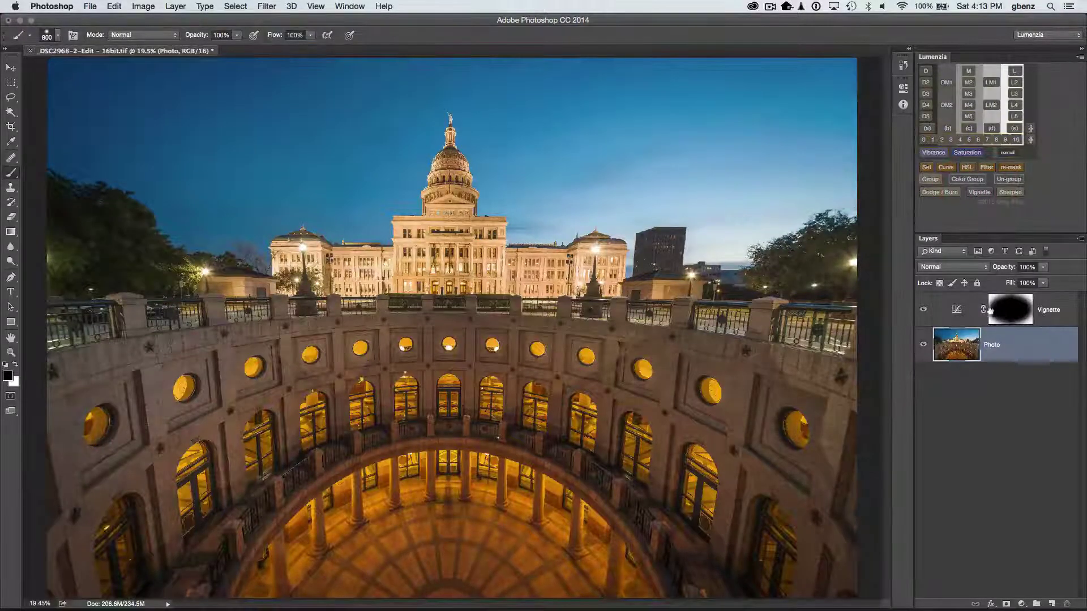
left_click(922, 310)
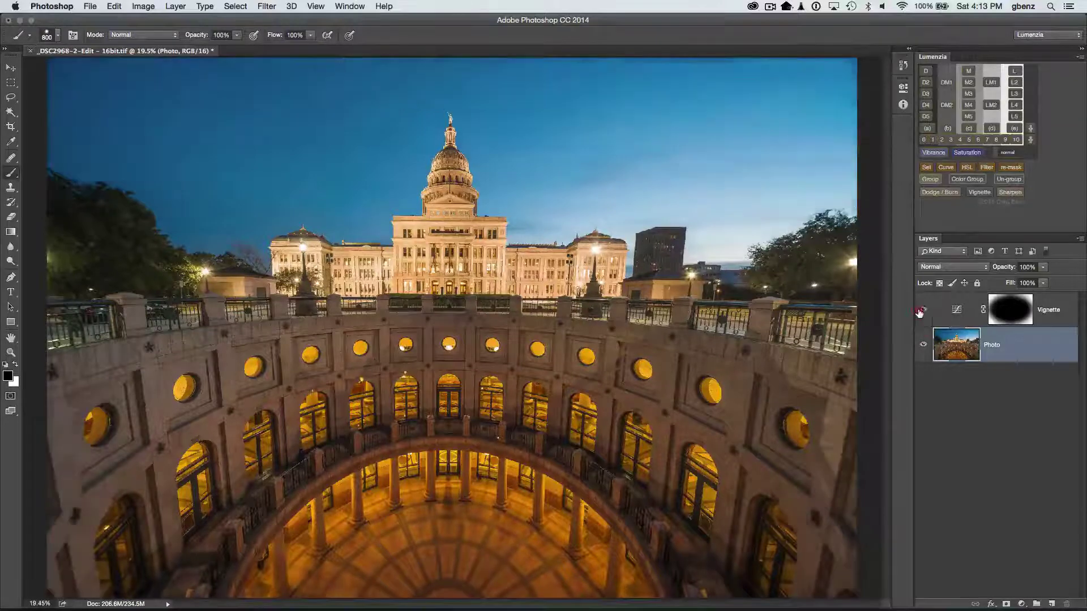
left_click(922, 310)
left_click(923, 311)
left_click(923, 310)
left_click(921, 311)
left_click(921, 311)
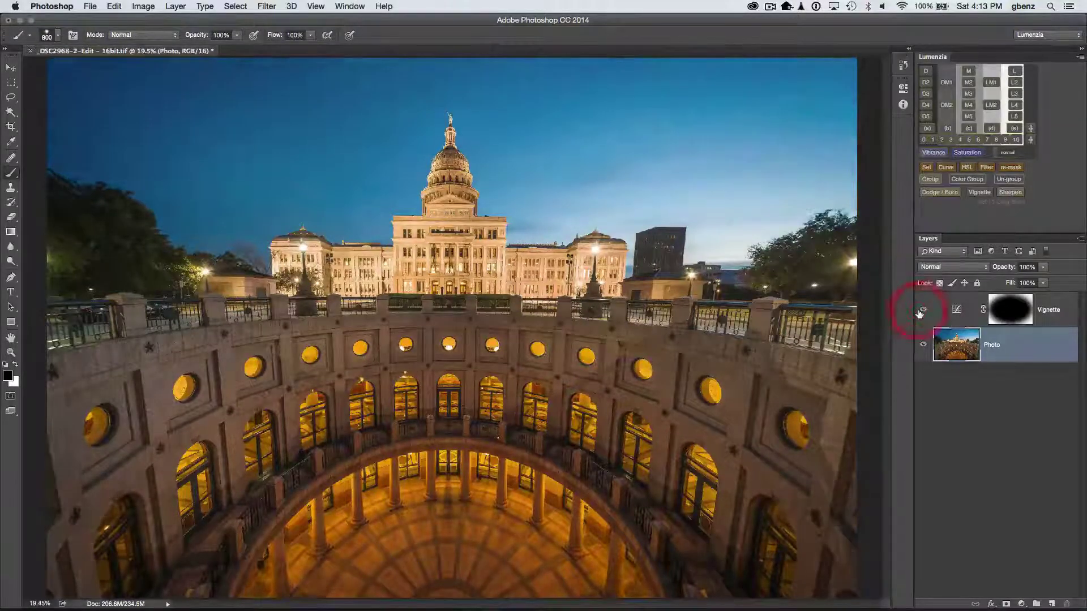
left_click(921, 311)
left_click(921, 311)
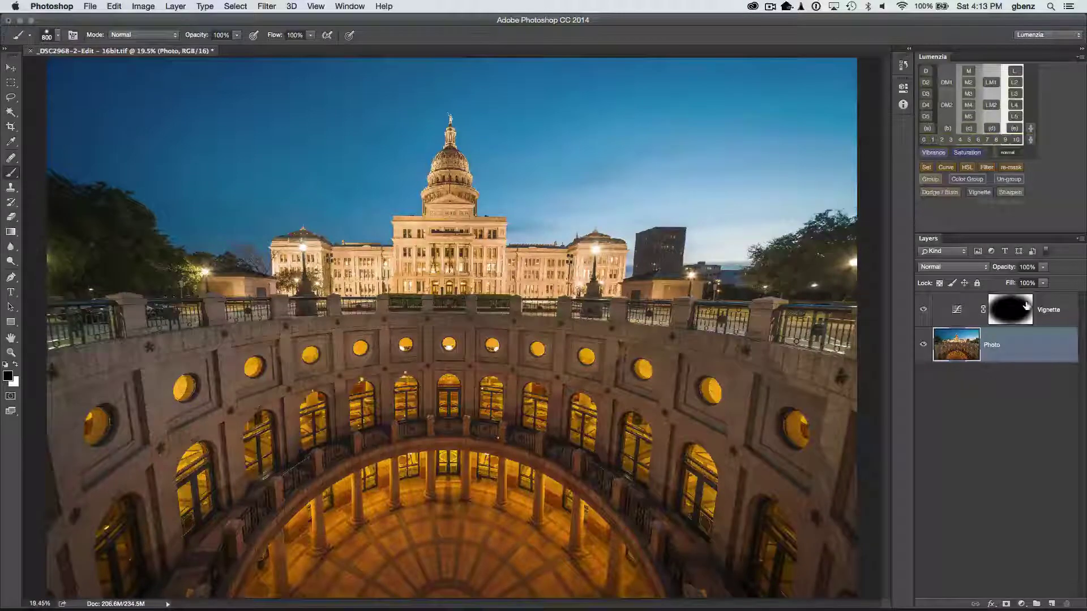
- Check the Vignette's Curves adjustment, then raise the layer's opacity from 30% to 89%
double_click(960, 310)
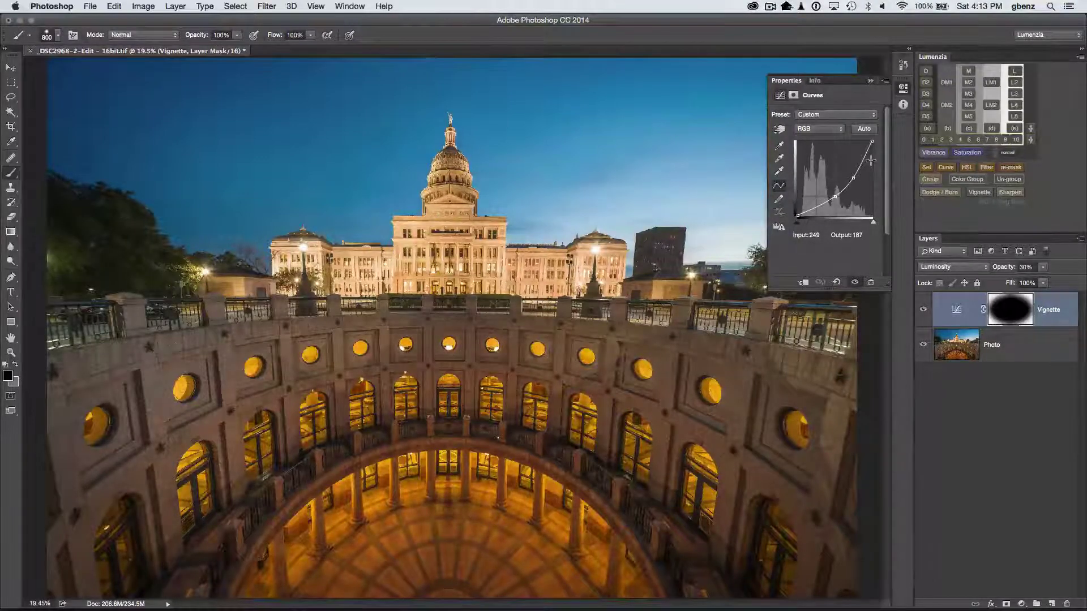
left_click(903, 90)
left_click(1044, 267)
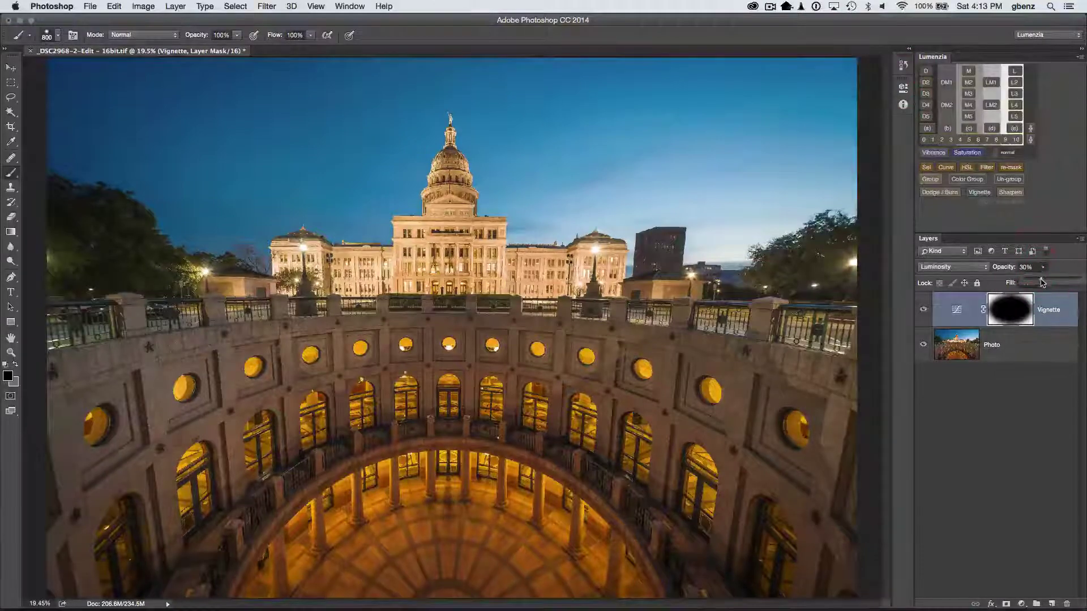
left_click(1039, 282)
left_click_drag(1030, 283, 1076, 280)
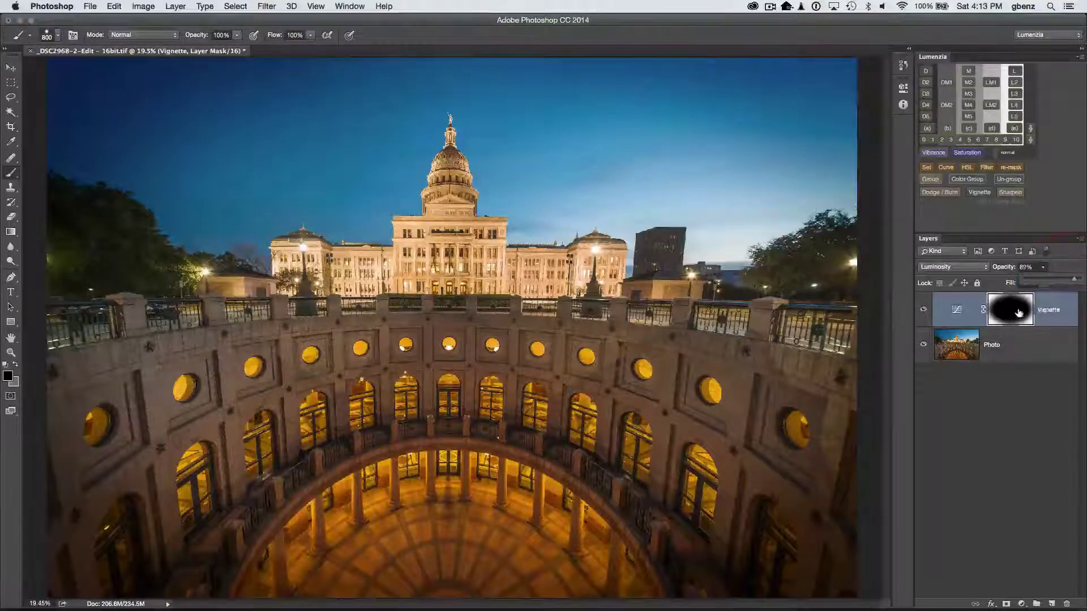
- Feather the Vignette mask to about 250 px, viewing the mask on its own along the way
double_click(1018, 313)
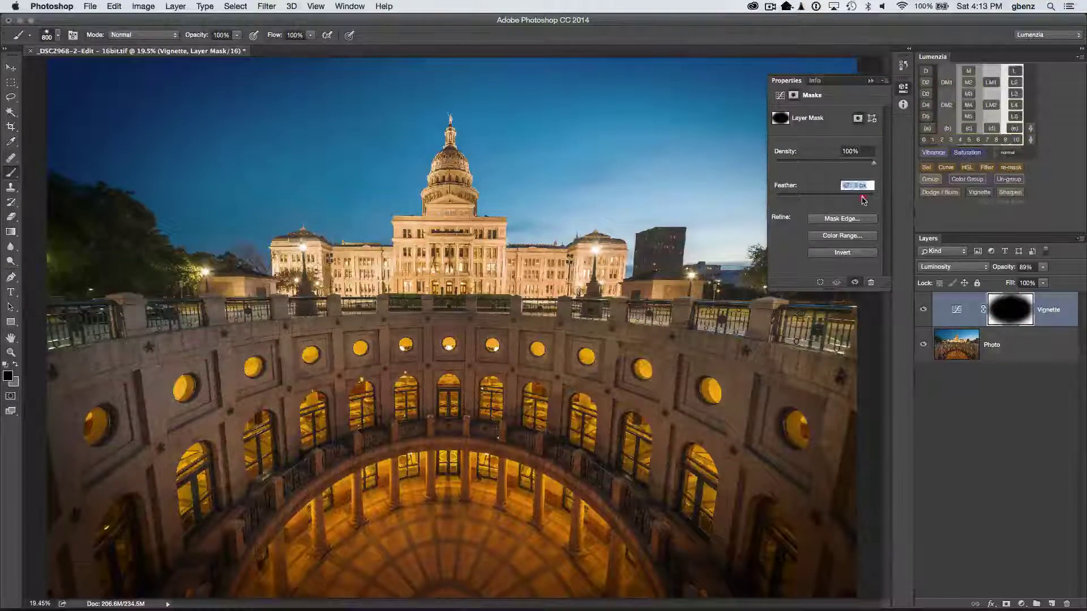
left_click_drag(862, 199, 877, 199)
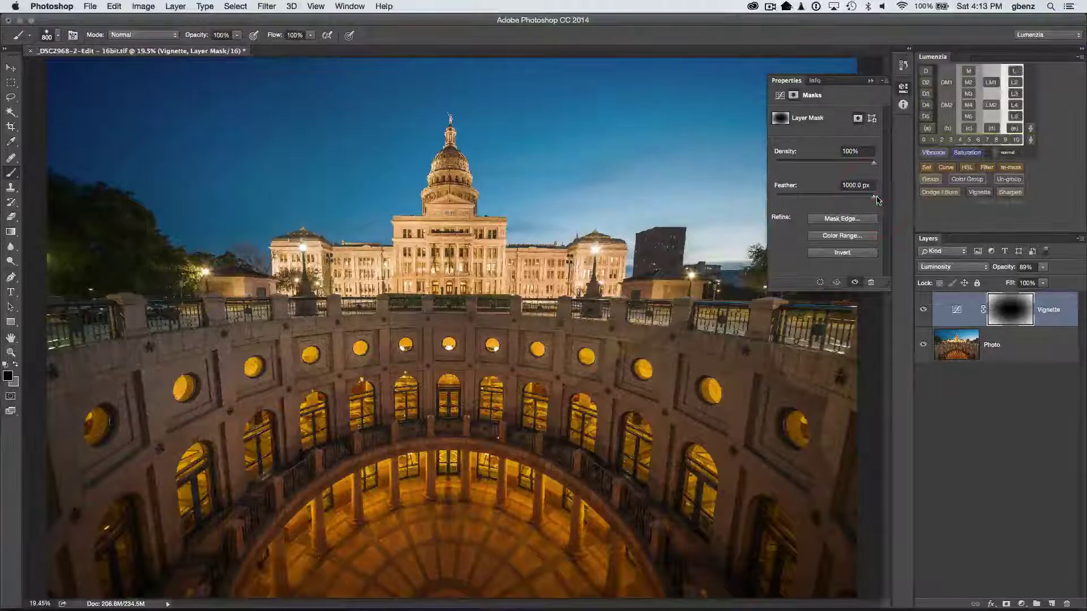
left_click_drag(870, 199, 790, 196)
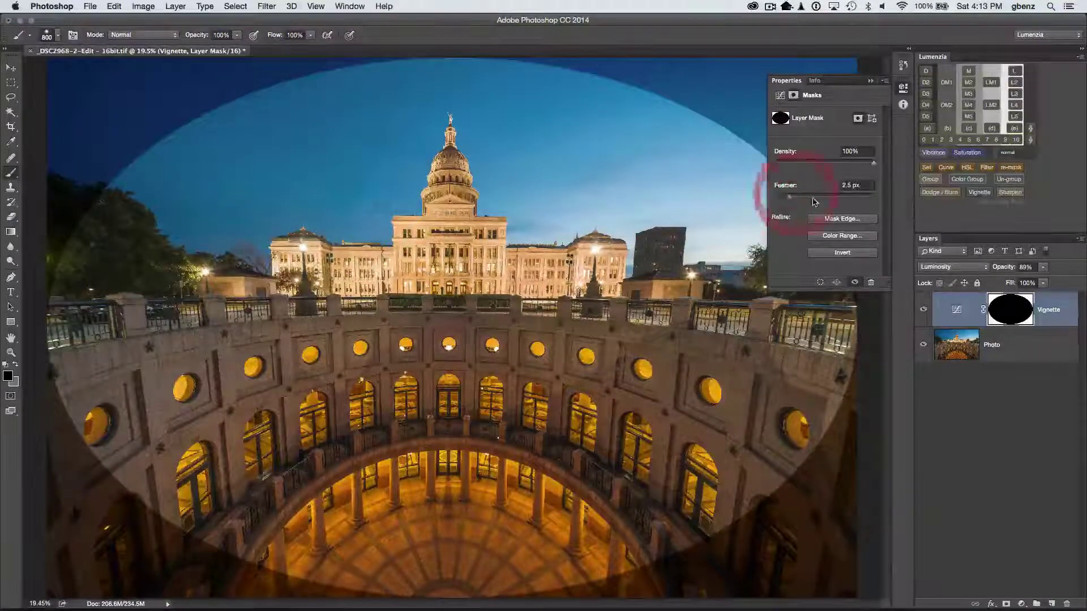
left_click(1008, 308, "alt")
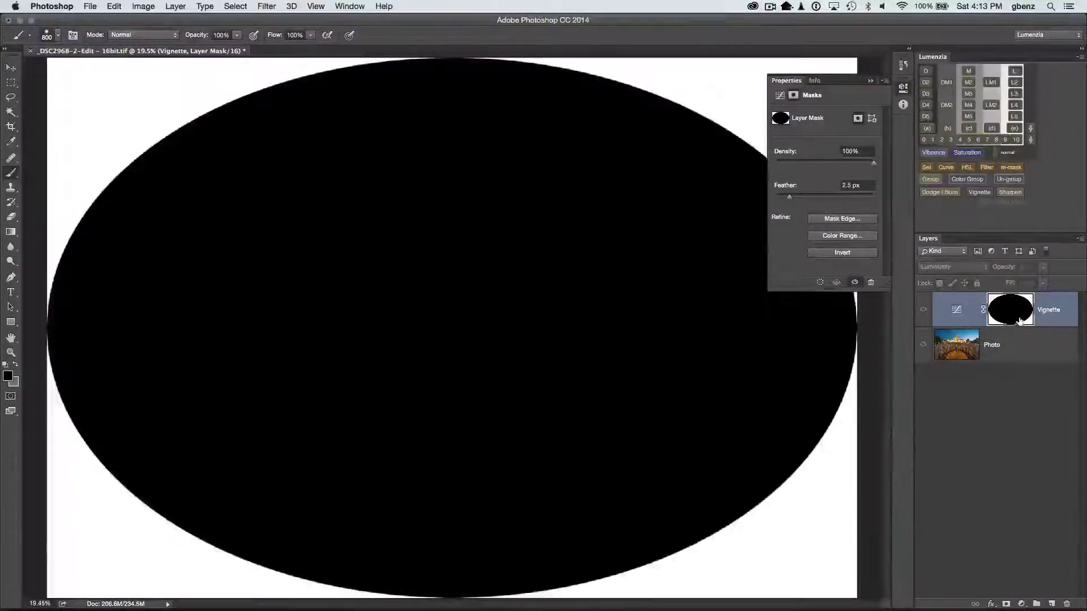
left_click(996, 312, "alt")
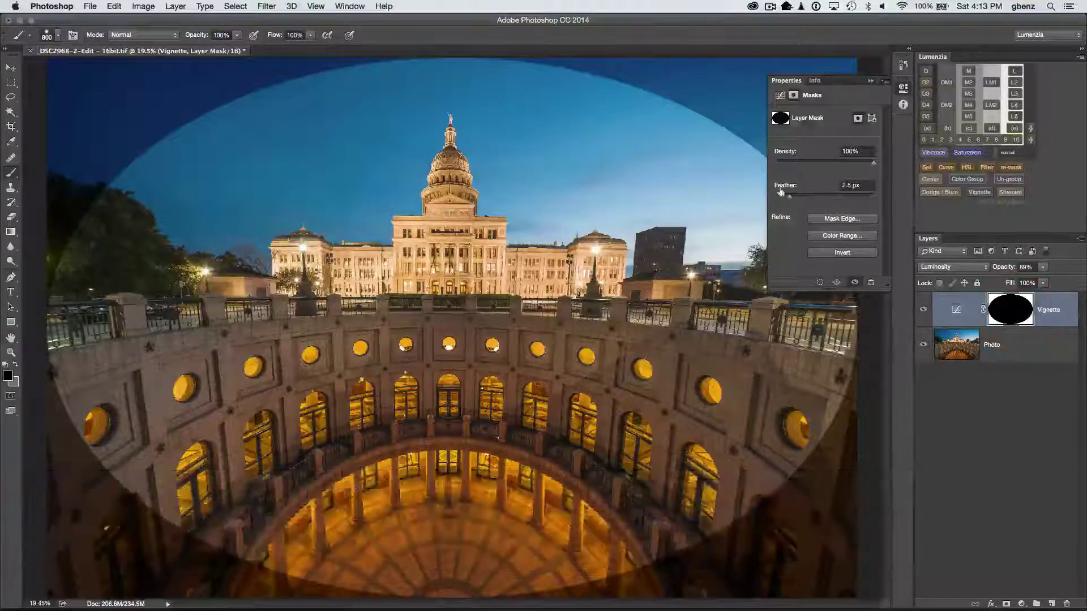
left_click_drag(790, 196, 857, 198)
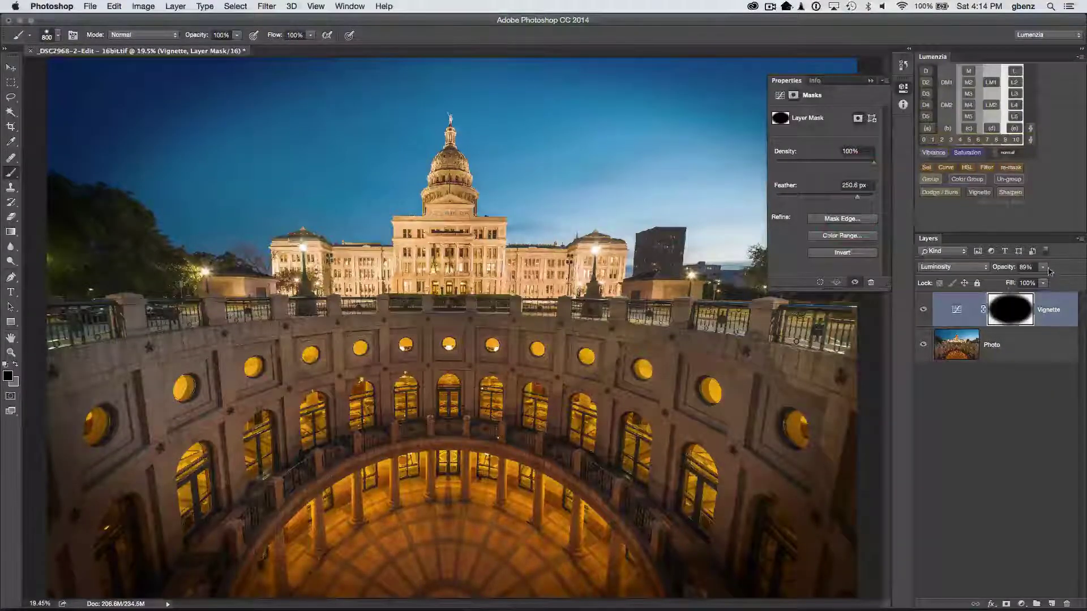
- Lower the Vignette layer opacity to 66% and close the mask Properties
left_click(1044, 267)
left_click_drag(1032, 280, 1018, 280)
left_click(902, 88)
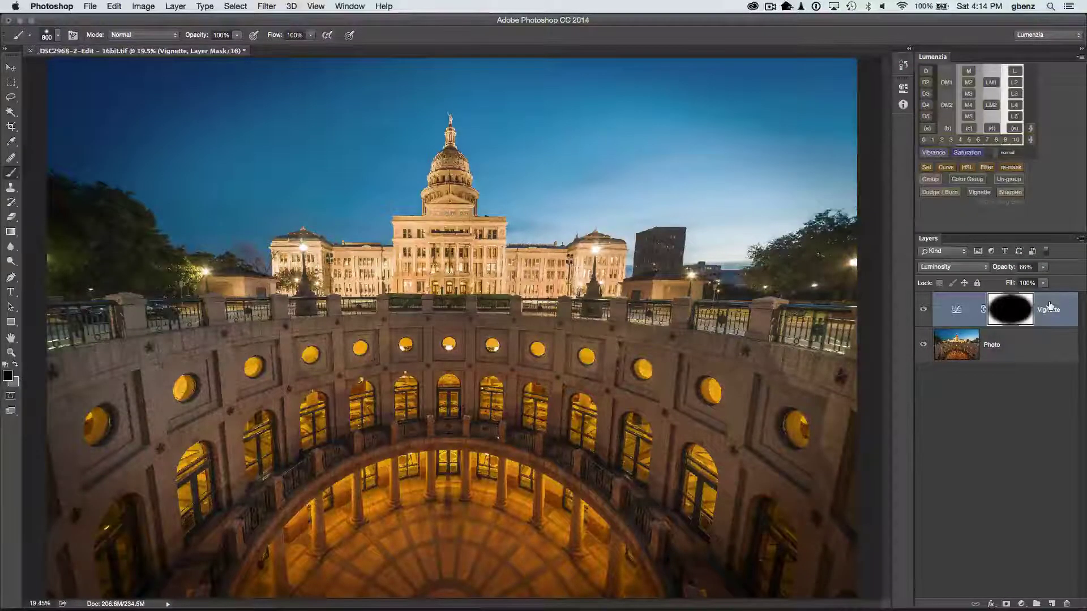
- Delete the Vignette layer and lasso a loose outline around the Capitol dome and building
key("Delete")
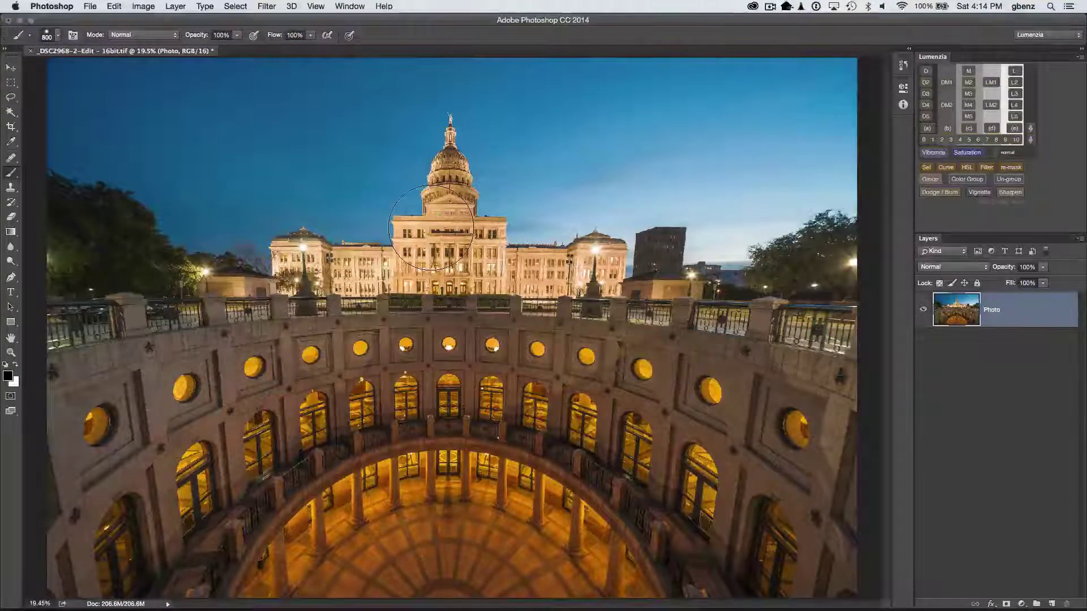
key("l")
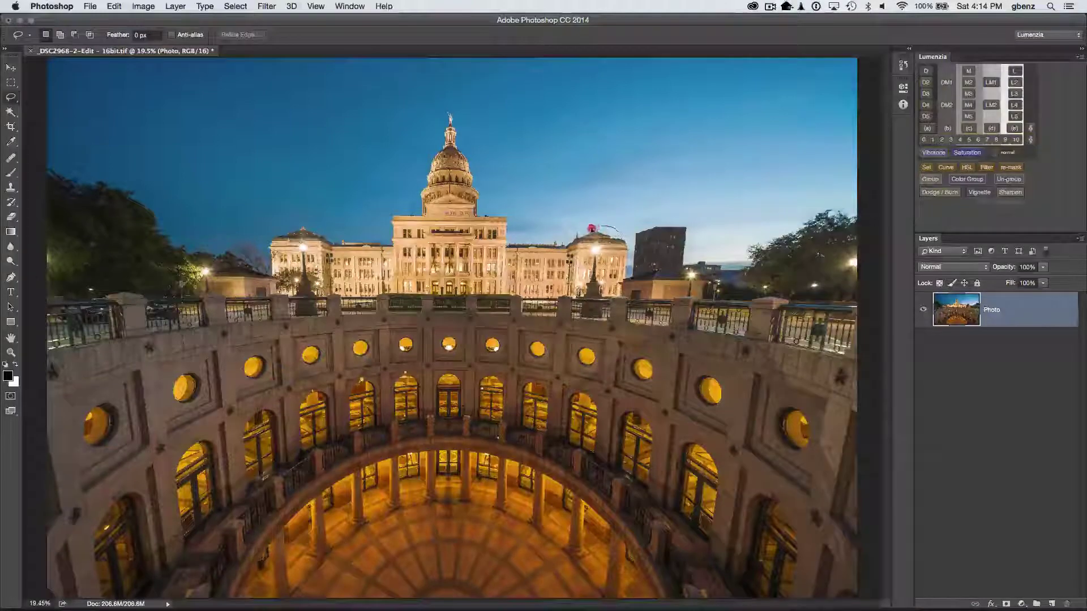
mouse_move(591, 228)
left_mouse_down()
mouse_move(535, 232)
mouse_move(513, 217)
left_mouse_up()
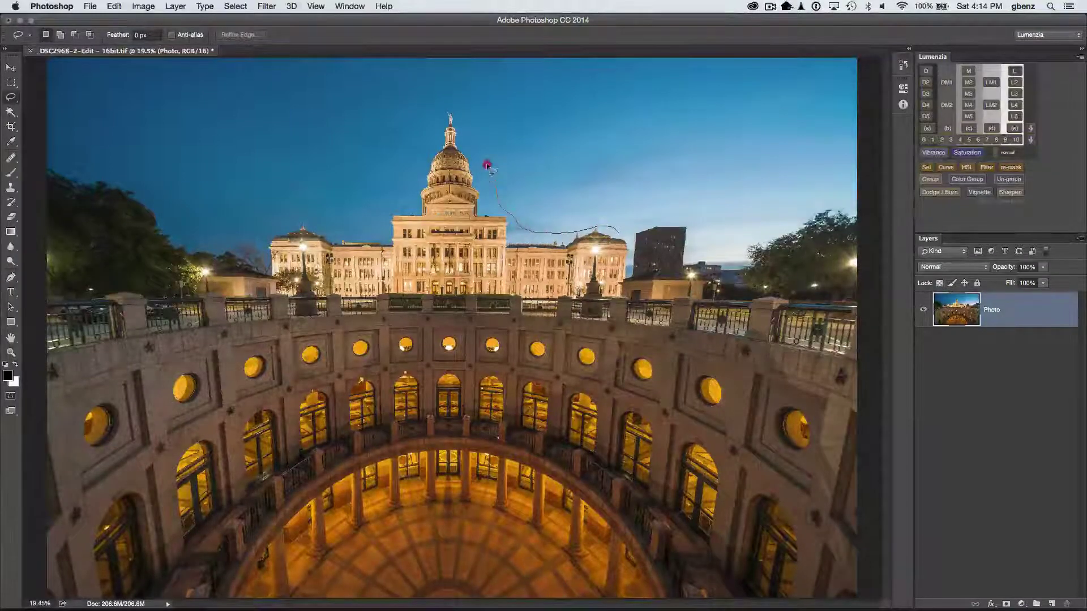
mouse_move(488, 166)
left_mouse_down()
mouse_move(478, 120)
mouse_move(424, 119)
left_mouse_up()
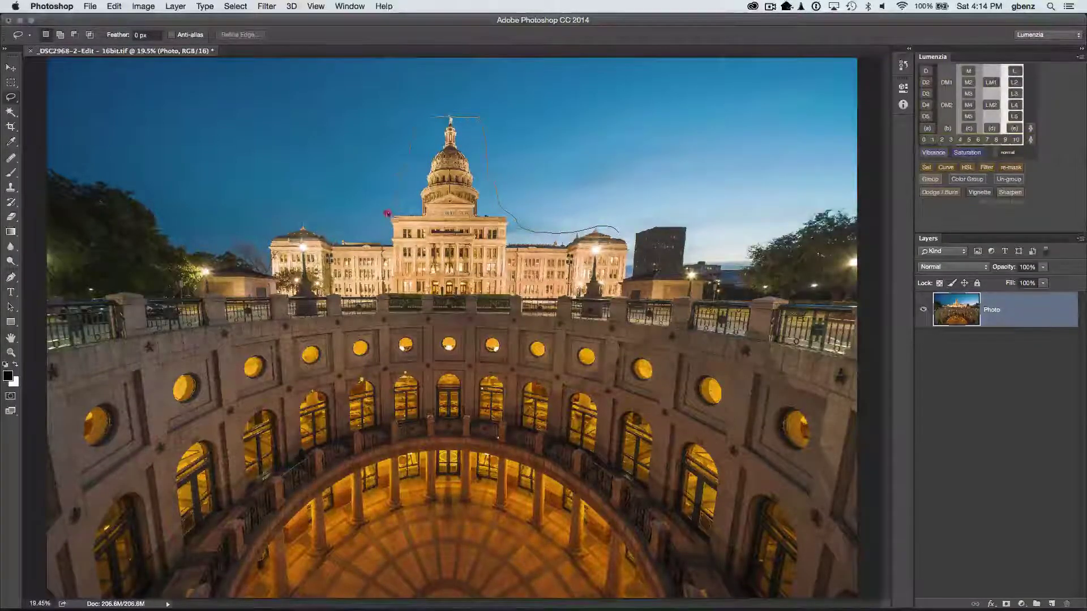
mouse_move(387, 213)
left_mouse_down()
mouse_move(278, 213)
mouse_move(265, 256)
mouse_move(466, 323)
mouse_move(559, 322)
mouse_move(626, 314)
mouse_move(606, 227)
left_mouse_up()
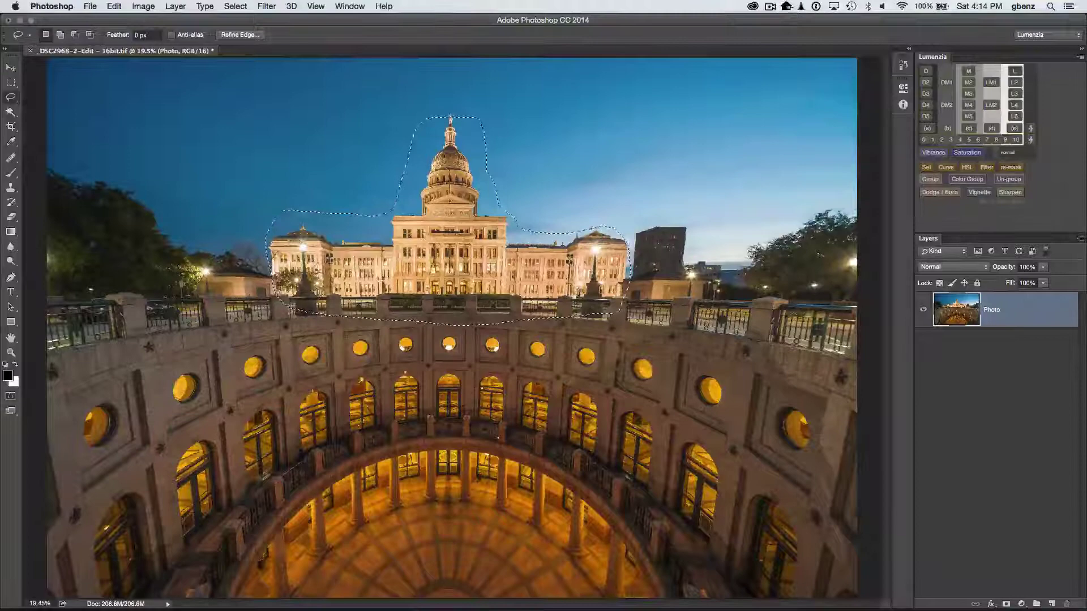
- Add a Lumenzia Vignette from the Capitol selection and view its 386.1 px feathered mask alone
left_click(978, 192)
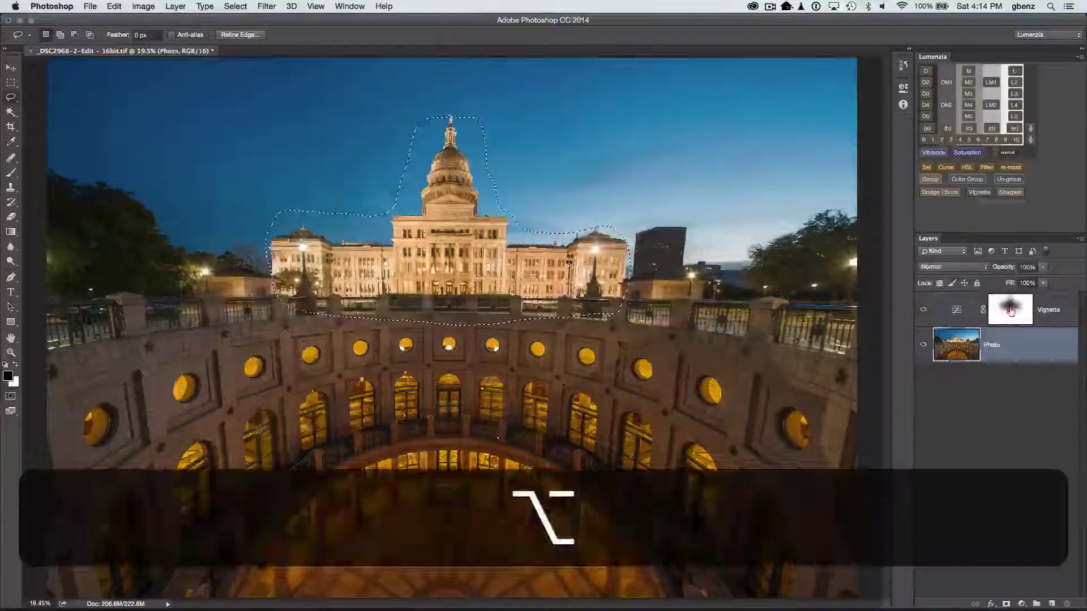
left_click(1011, 310, "alt")
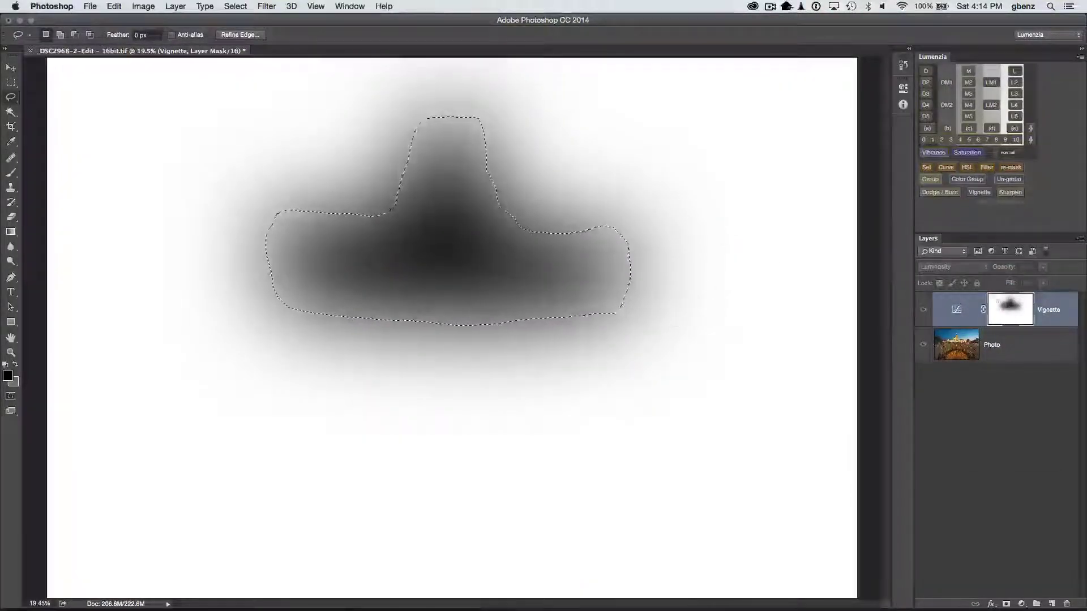
left_click(903, 88)
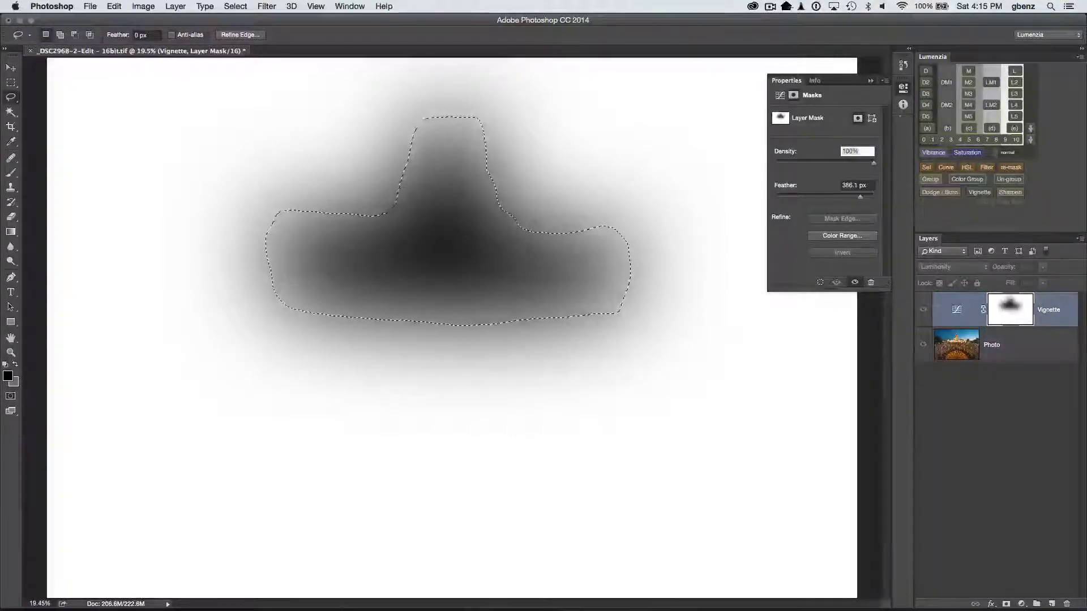
- Return to the photo, raise the Capitol vignette's opacity to 85%, deselect, and target the Vignette layer
mouse_move(861, 198)
left_mouse_down()
mouse_move(834, 198)
mouse_move(860, 196)
left_mouse_up()
left_click(903, 88)
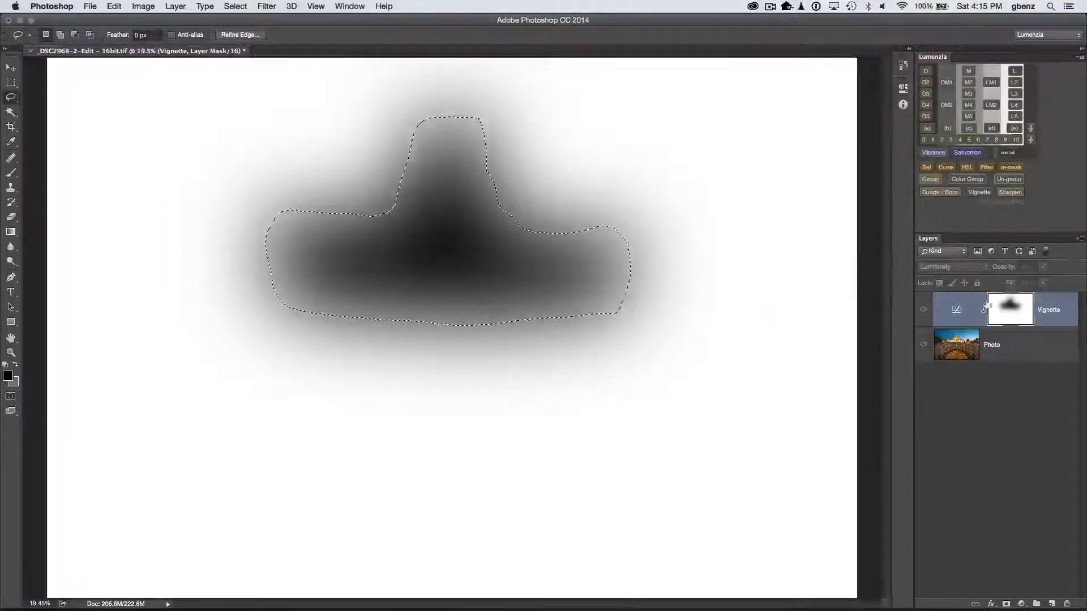
left_click(1010, 309, "alt")
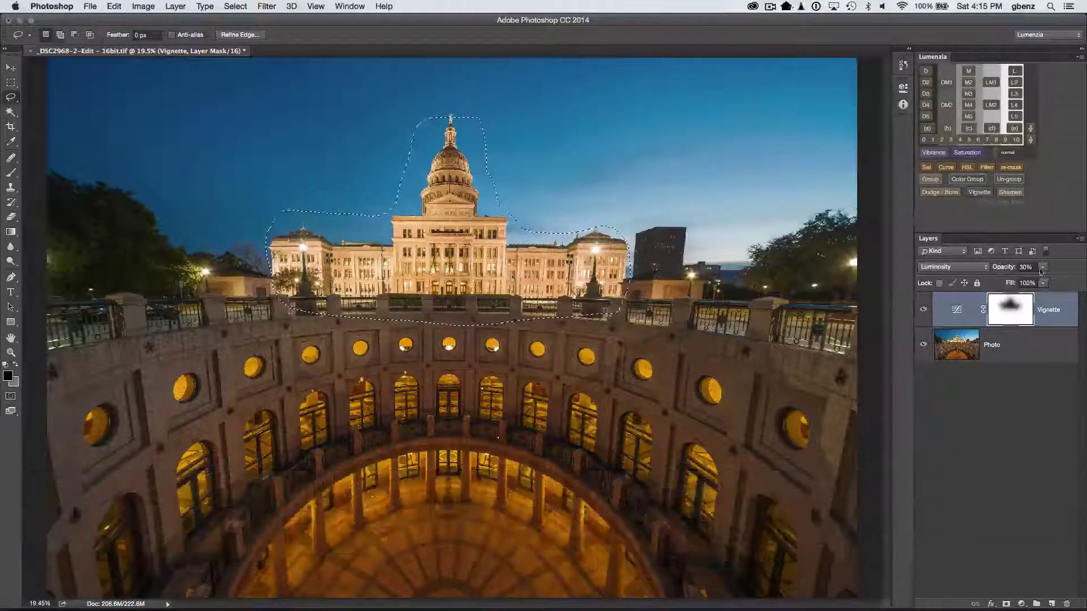
left_click(1043, 282)
left_click_drag(1050, 281, 1073, 281)
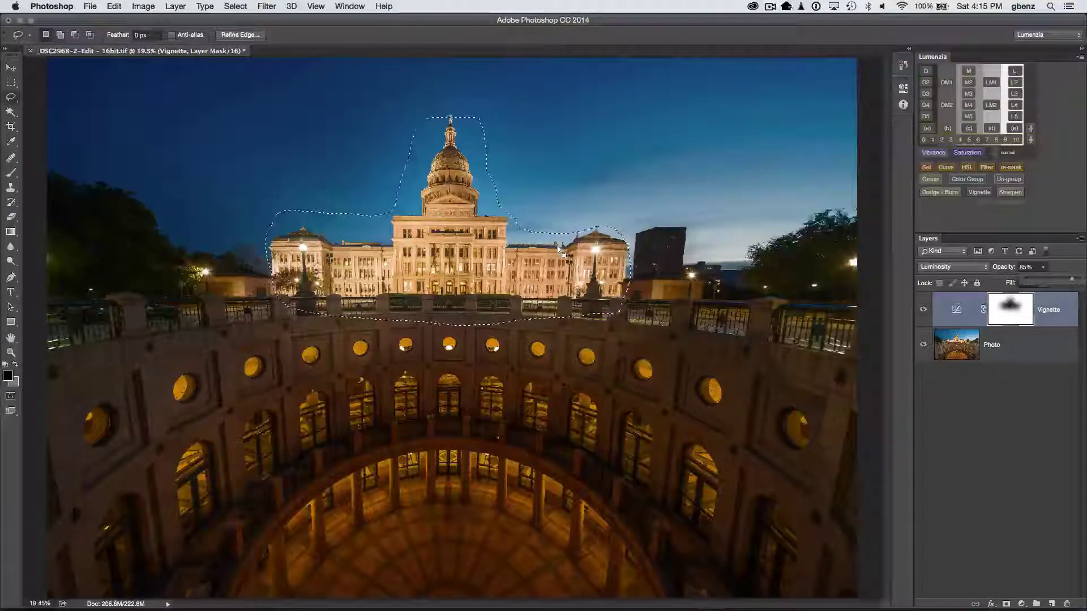
key("super+d")
left_click(1063, 316)
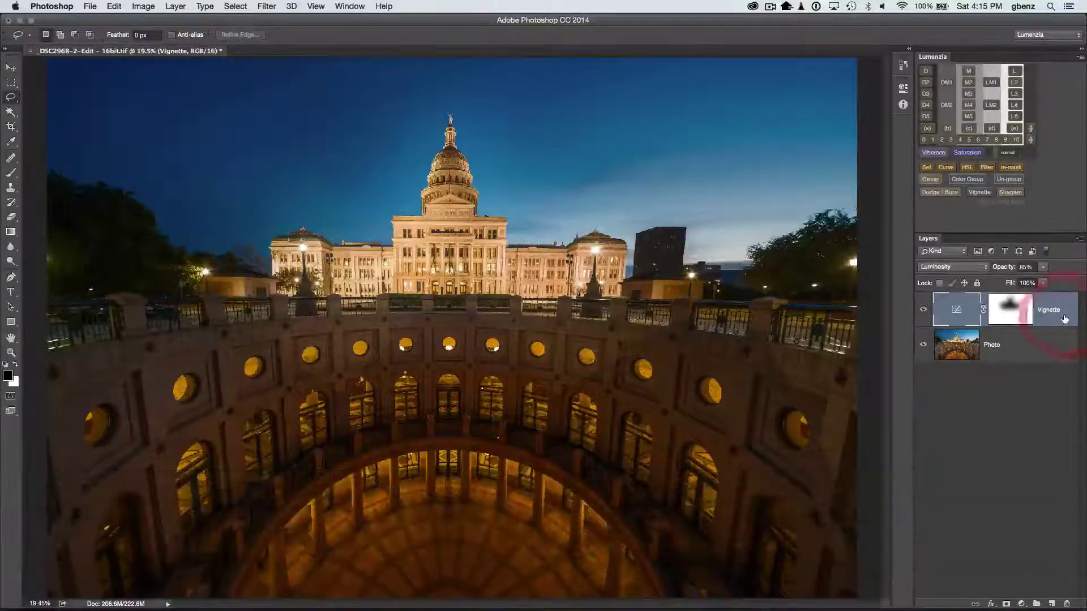
- Delete the old vignette, lasso the right-side rotunda windows, and add a new Vignette at 87% opacity
key("BackSpace")
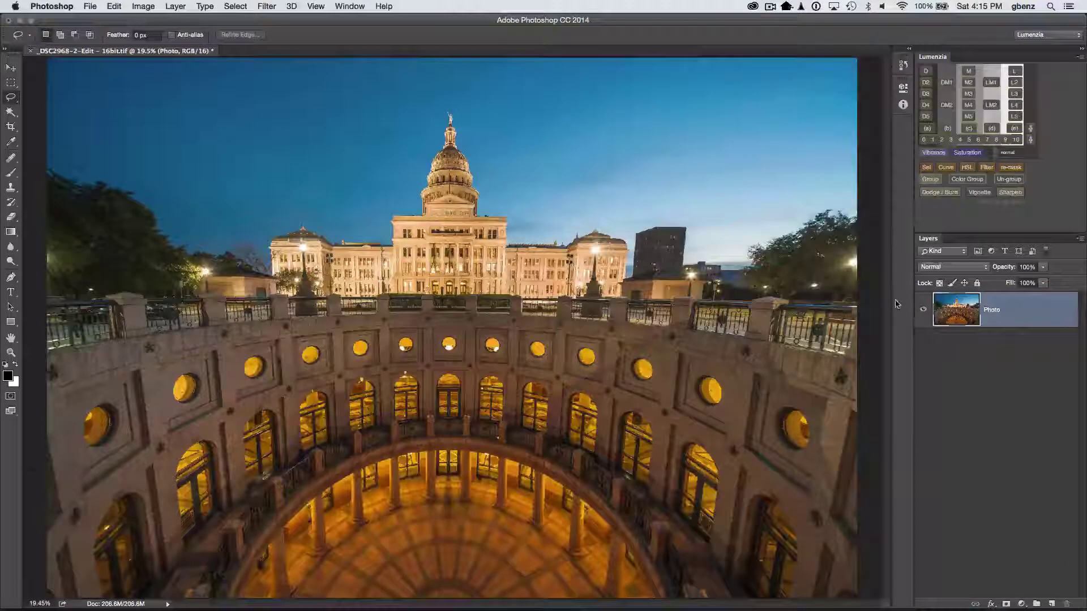
key("i")
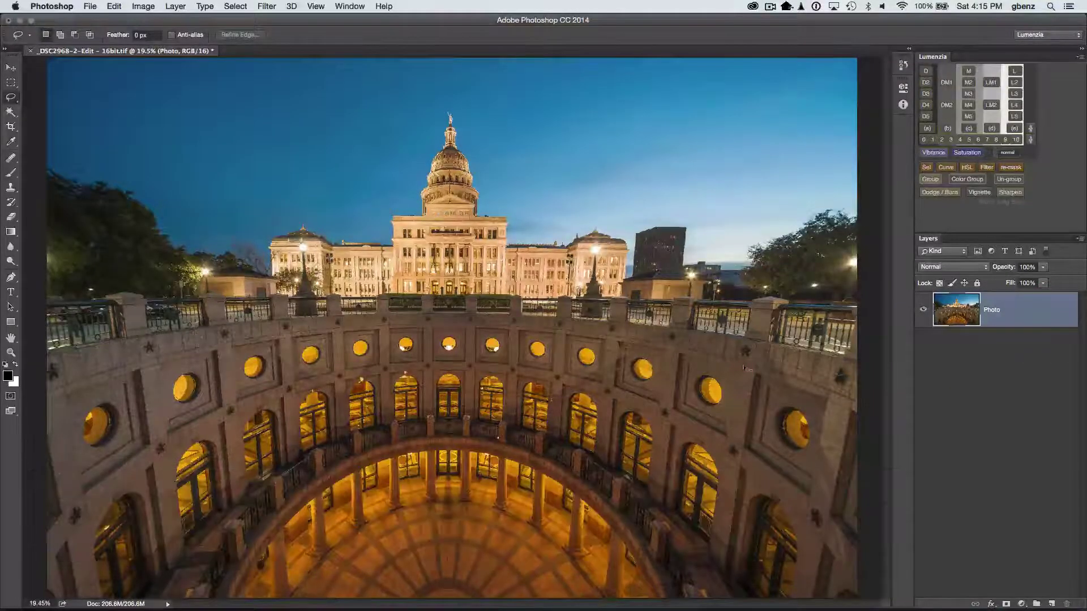
mouse_move(520, 350)
left_mouse_down()
mouse_move(577, 395)
mouse_move(765, 399)
left_mouse_up()
left_click_drag(726, 361, 733, 362)
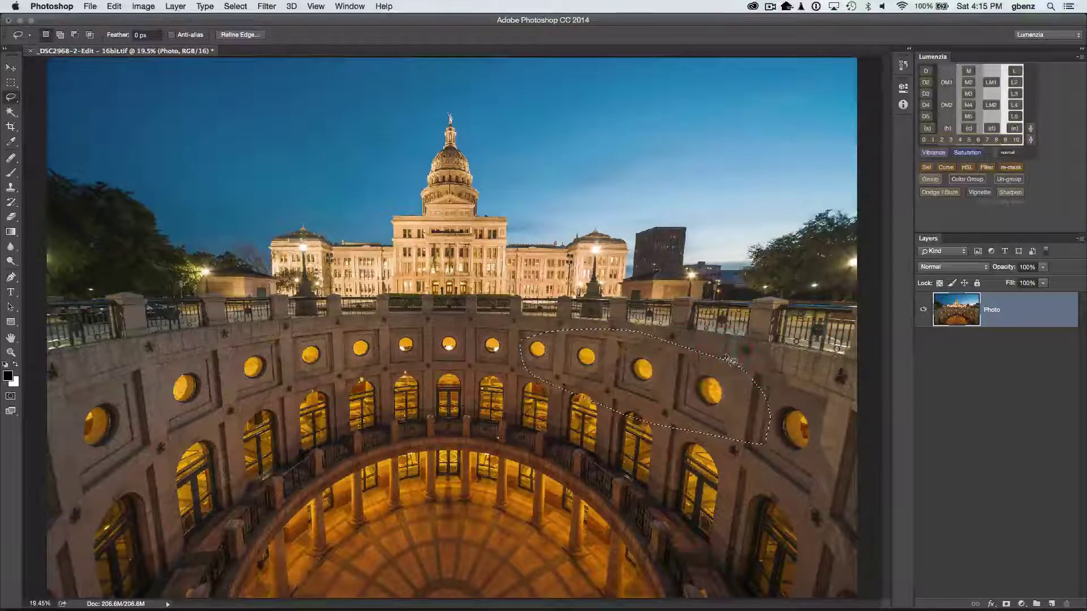
left_click(979, 193)
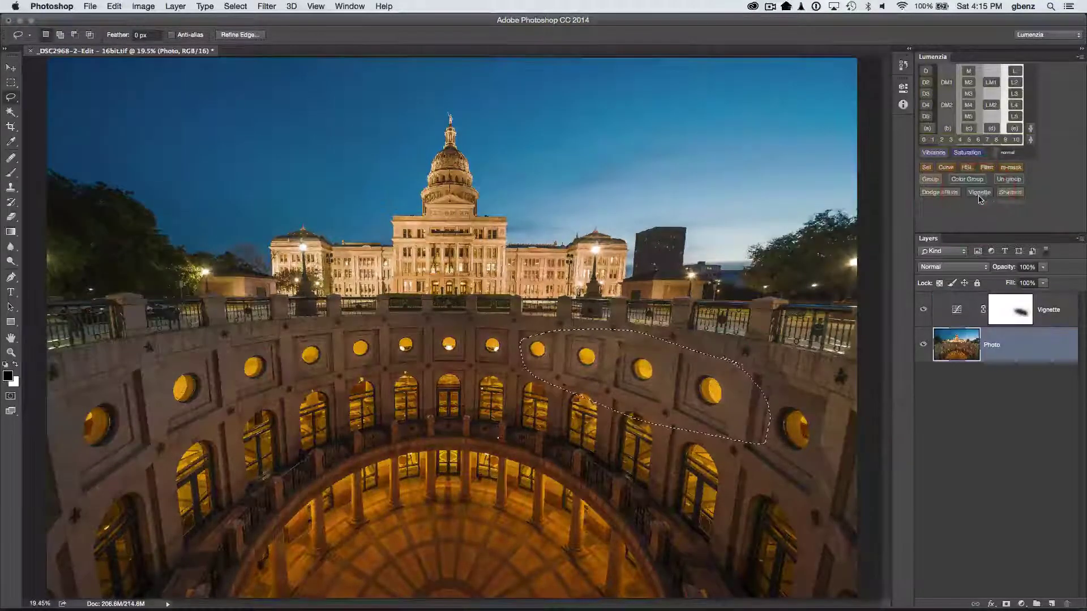
left_click_drag(1043, 267, 1073, 280)
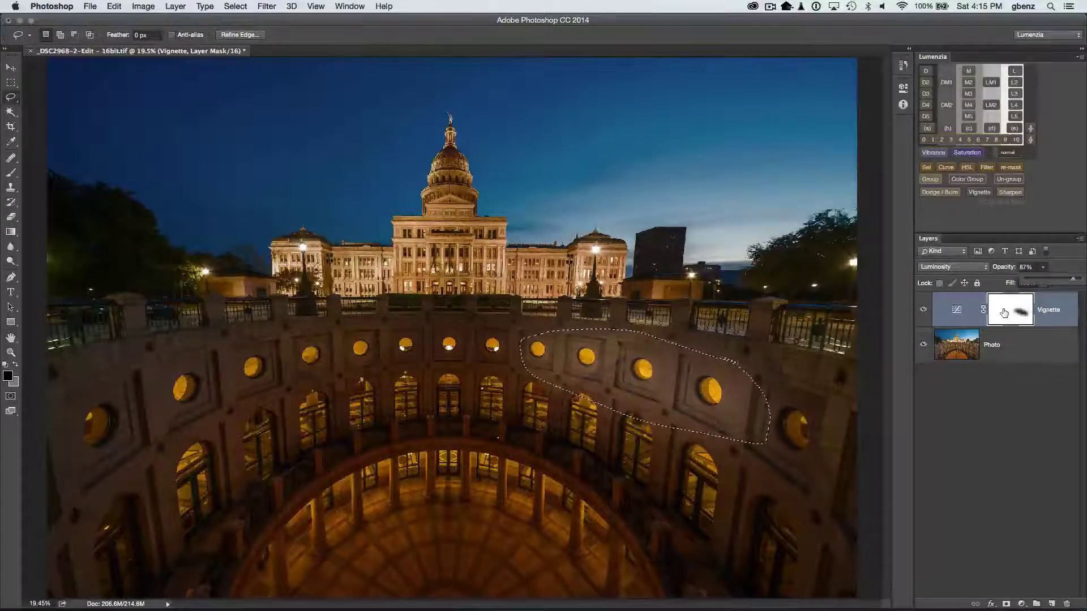
- Dismiss the error, clear the selection, and delete the existing Vignette layer
left_click(1063, 309)
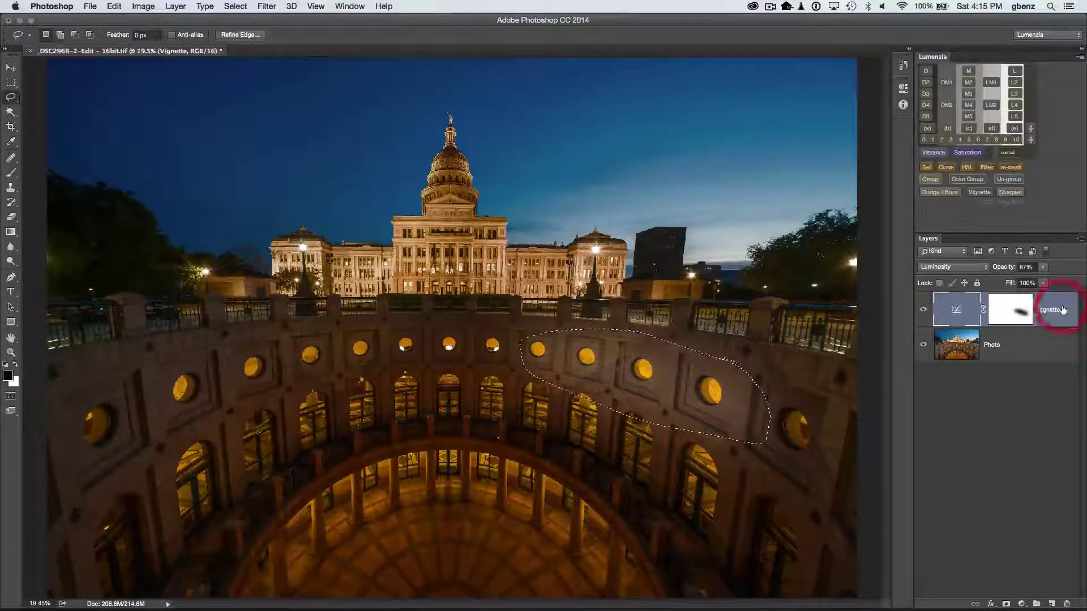
key("BackSpace")
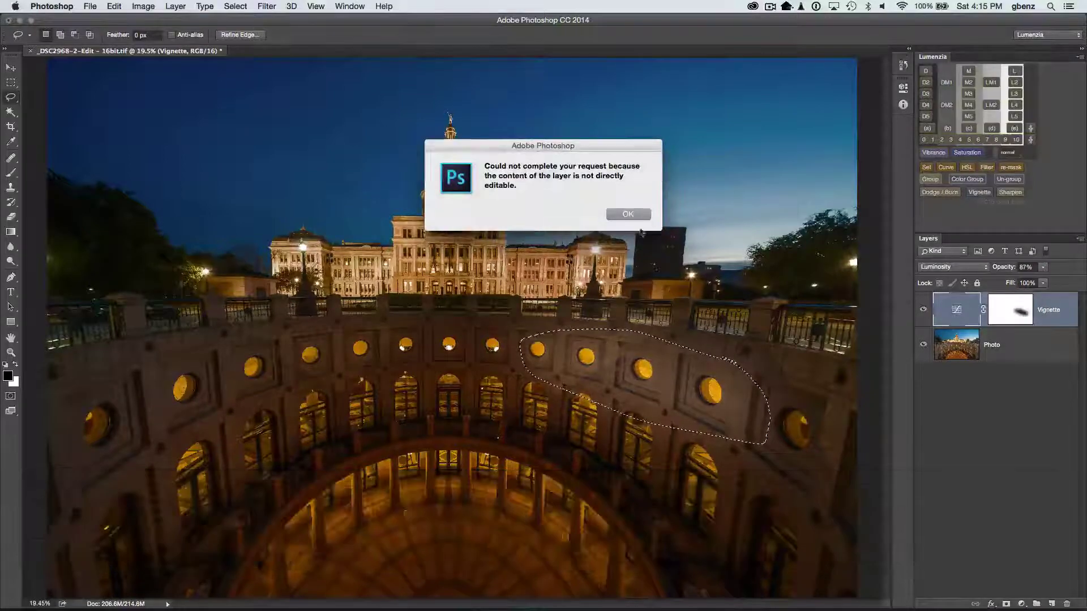
left_click(627, 214)
key("super+d")
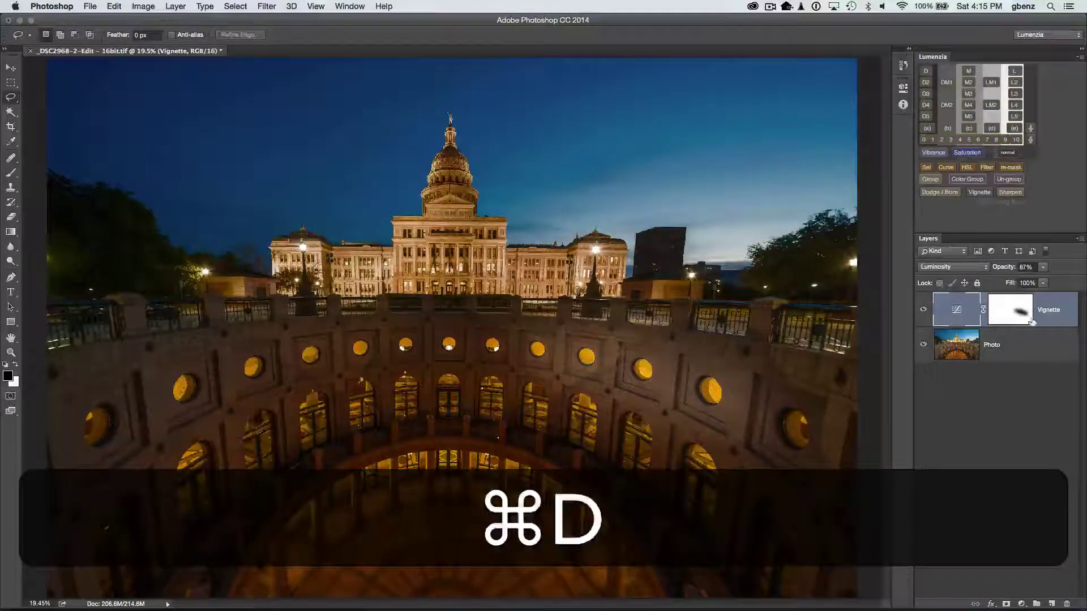
key("BackSpace")
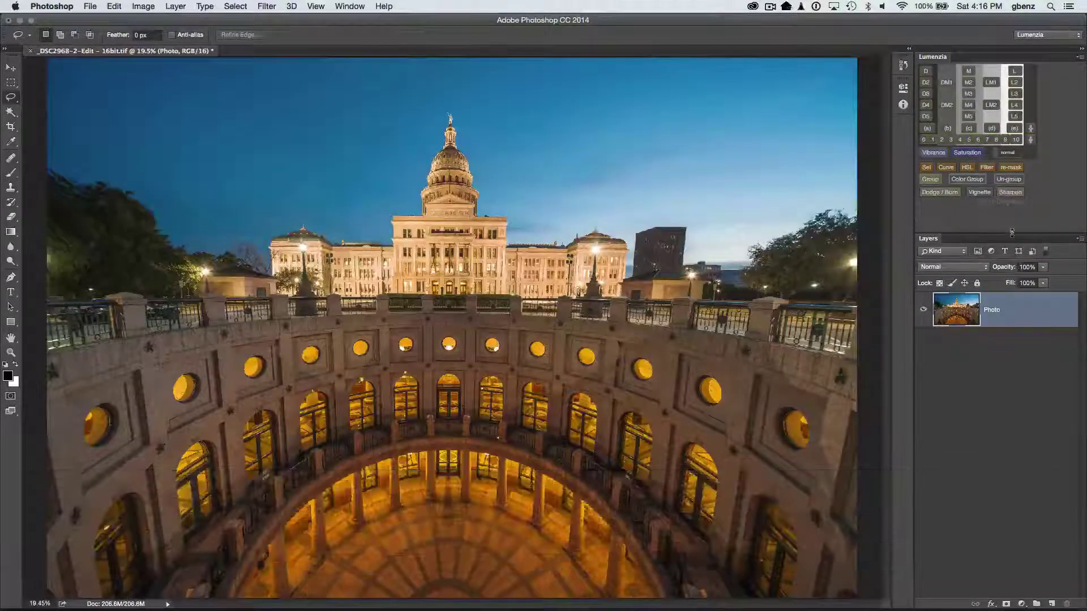
- Lasso around the Capitol building, trim the selection with Alt, and add a Lumenzia Vignette
key("l")
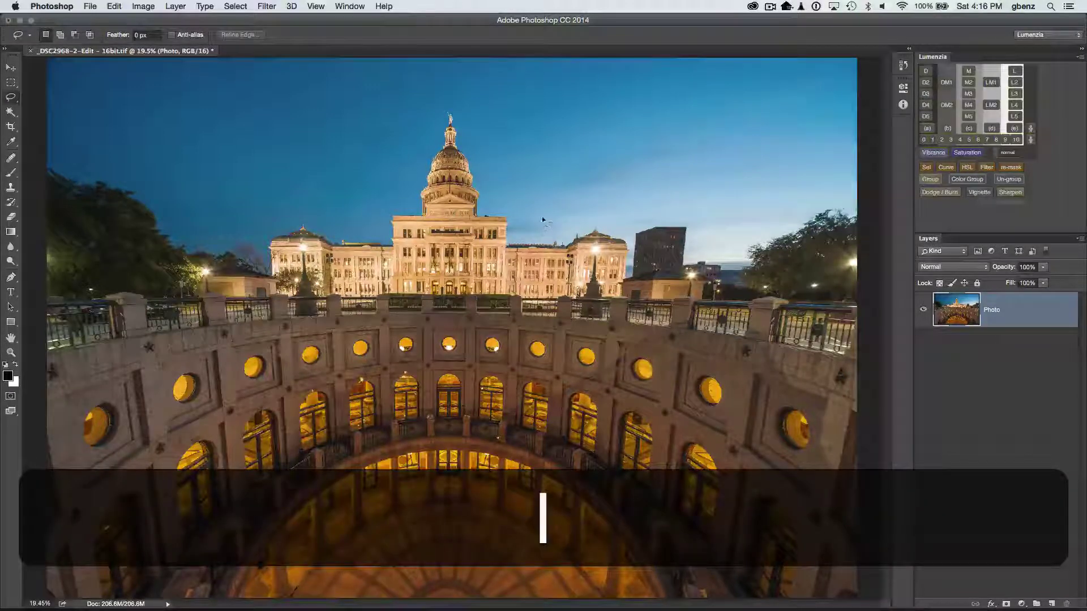
mouse_move(458, 108)
left_mouse_down()
mouse_move(422, 129)
mouse_move(374, 223)
left_mouse_up()
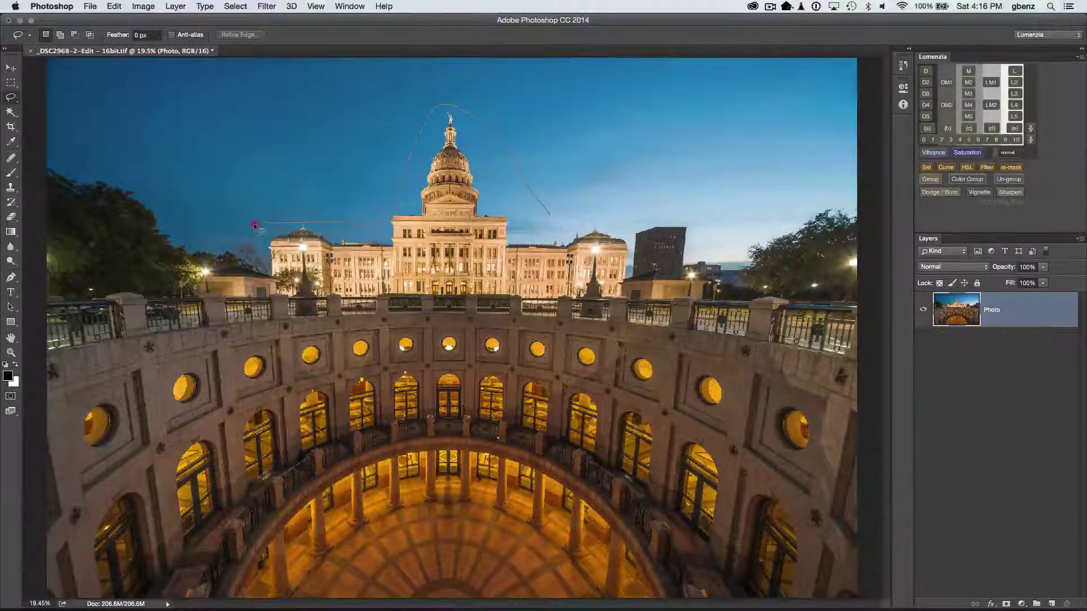
left_click_drag(591, 181, 542, 206)
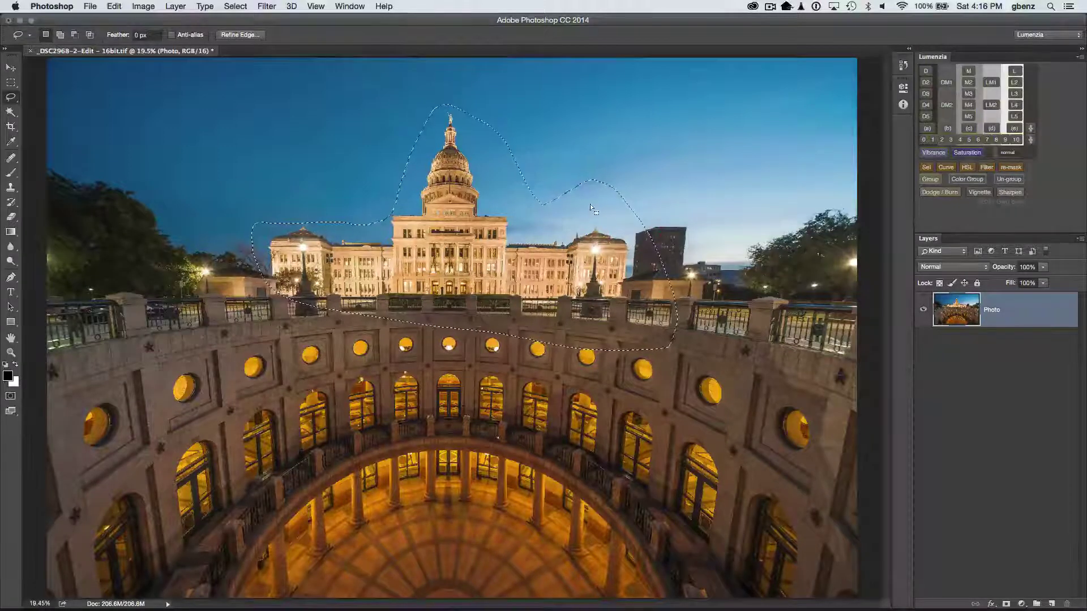
key("alt")
mouse_move(554, 185)
left_mouse_down()
mouse_move(643, 215)
mouse_move(630, 189)
mouse_move(533, 158)
left_mouse_up()
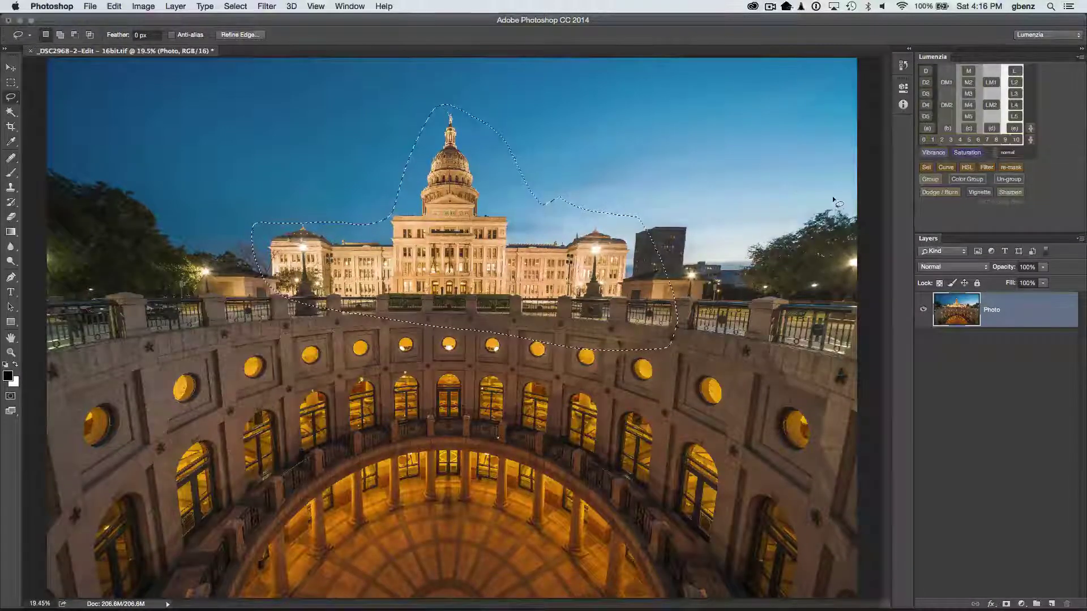
left_click(978, 193)
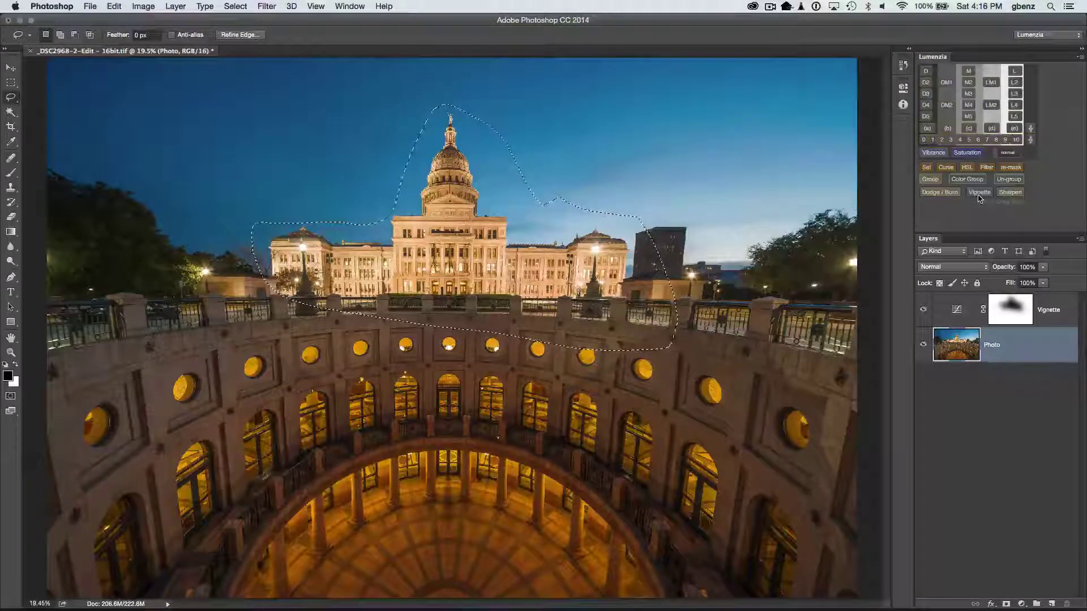
- Add a lightening Vignette (inner) layer around the Capitol and clear the selection
left_click(978, 194, "alt")
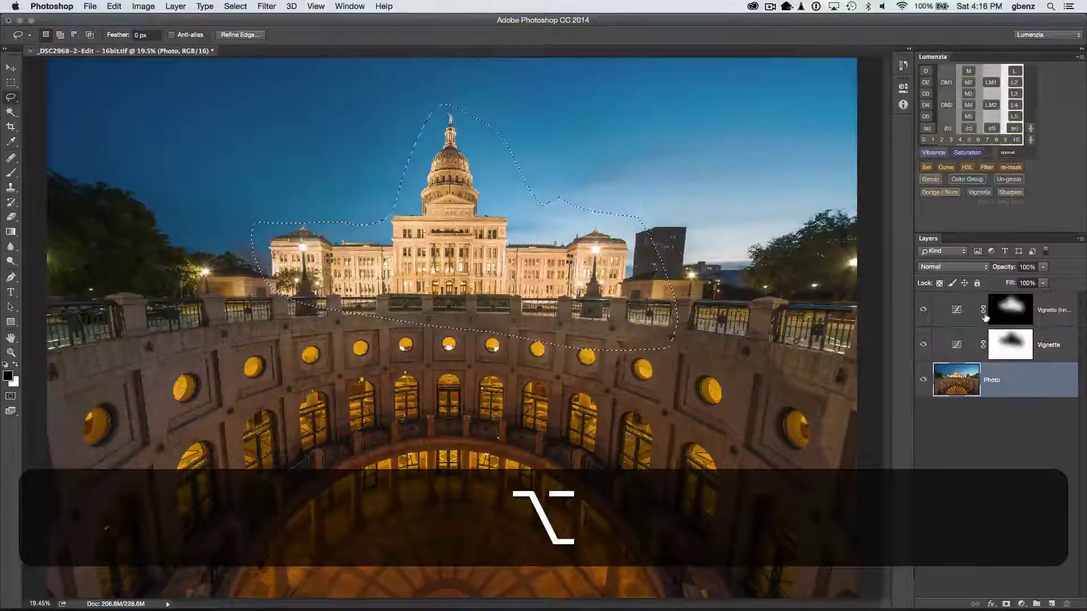
left_click(957, 346)
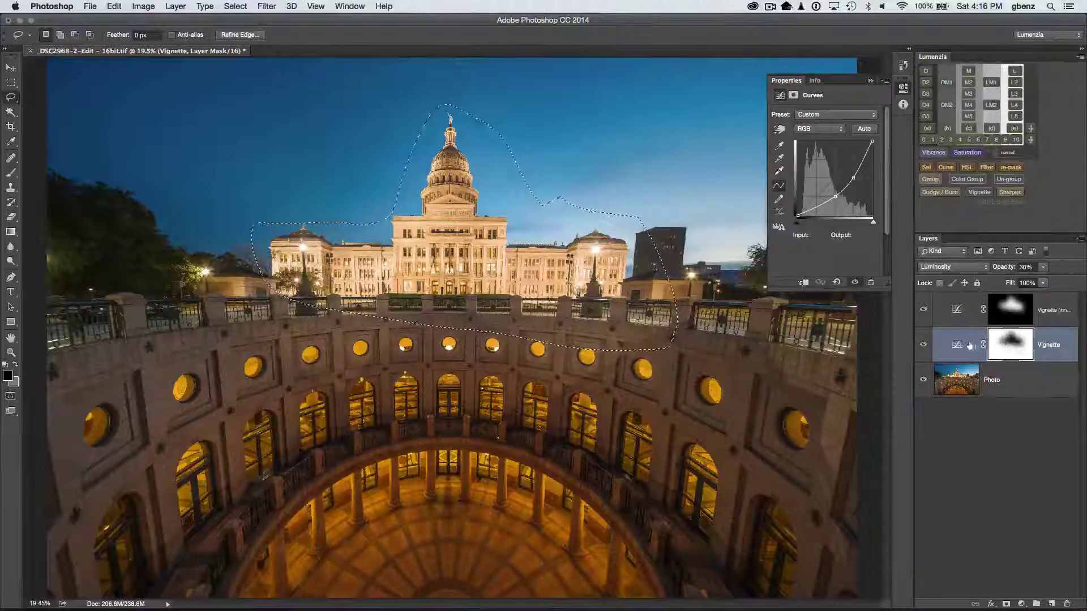
left_click(957, 309)
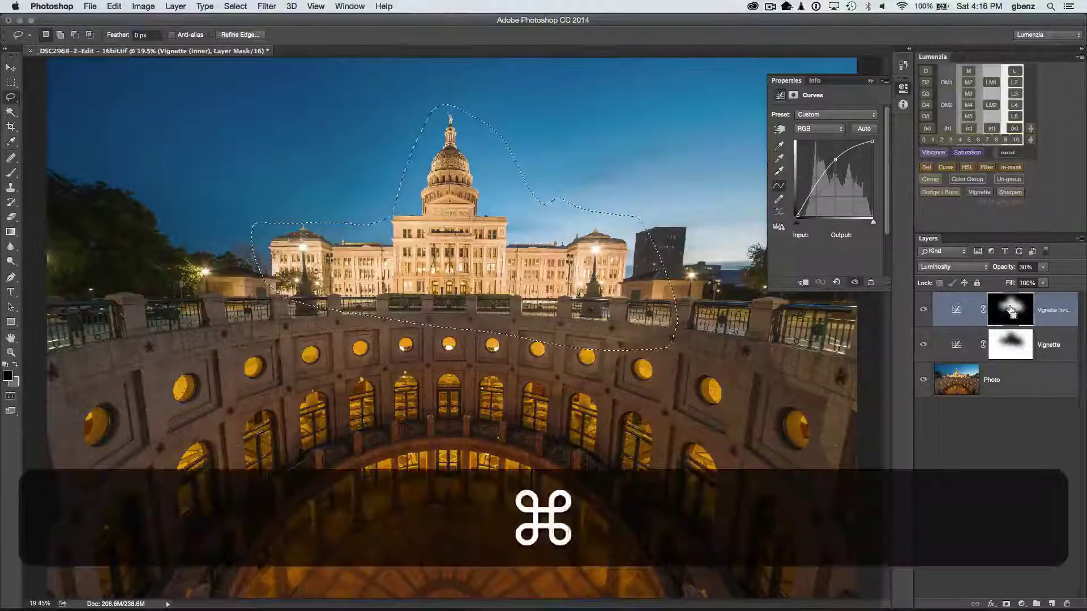
key("super+d")
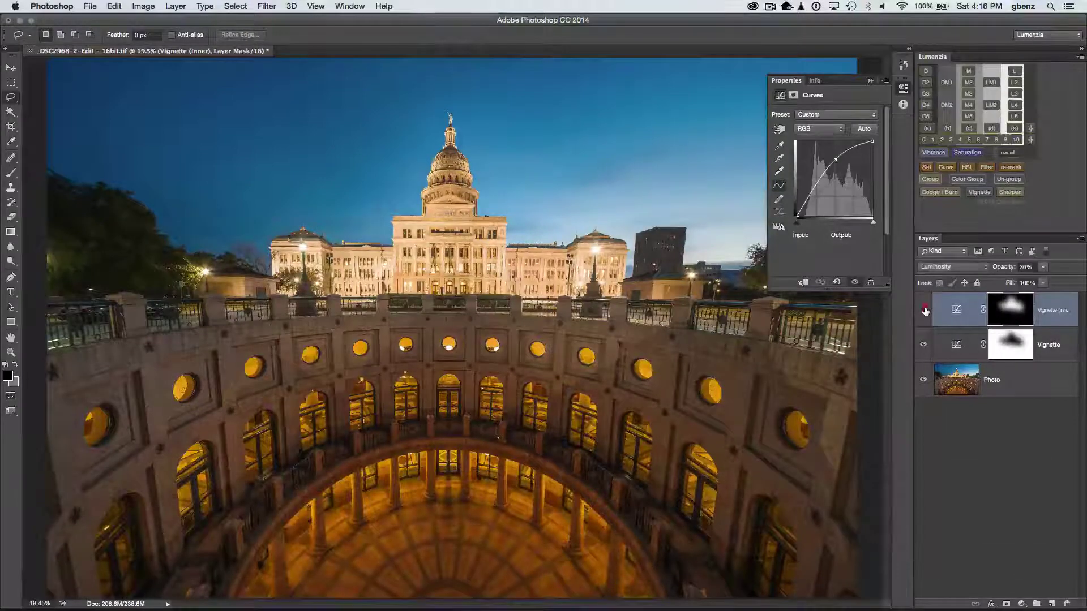
- Compare the inner and outer vignettes on and off, then reduce the inner vignette's opacity to 13%
left_click(923, 310)
left_click(923, 309)
left_click(923, 310)
left_click(924, 310)
left_click(923, 310)
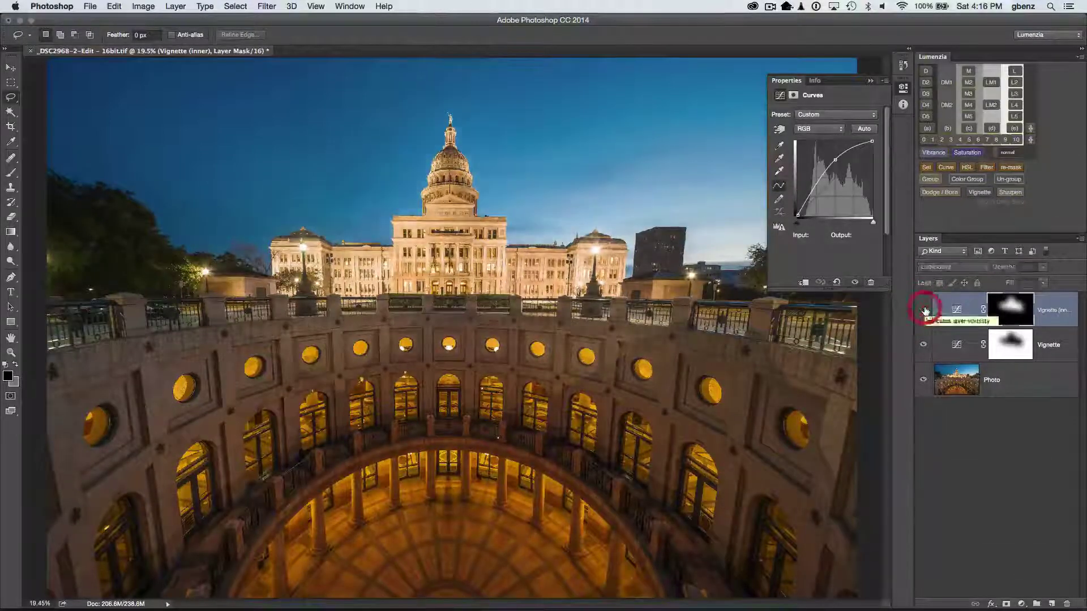
left_click(924, 310)
left_click(923, 344)
left_click(923, 344)
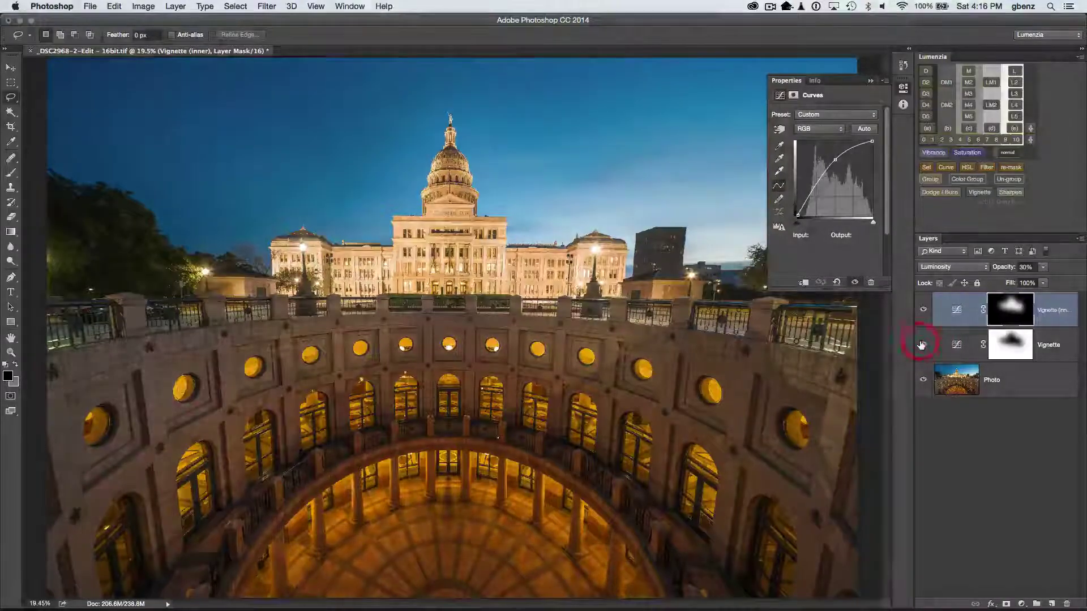
left_click(949, 314)
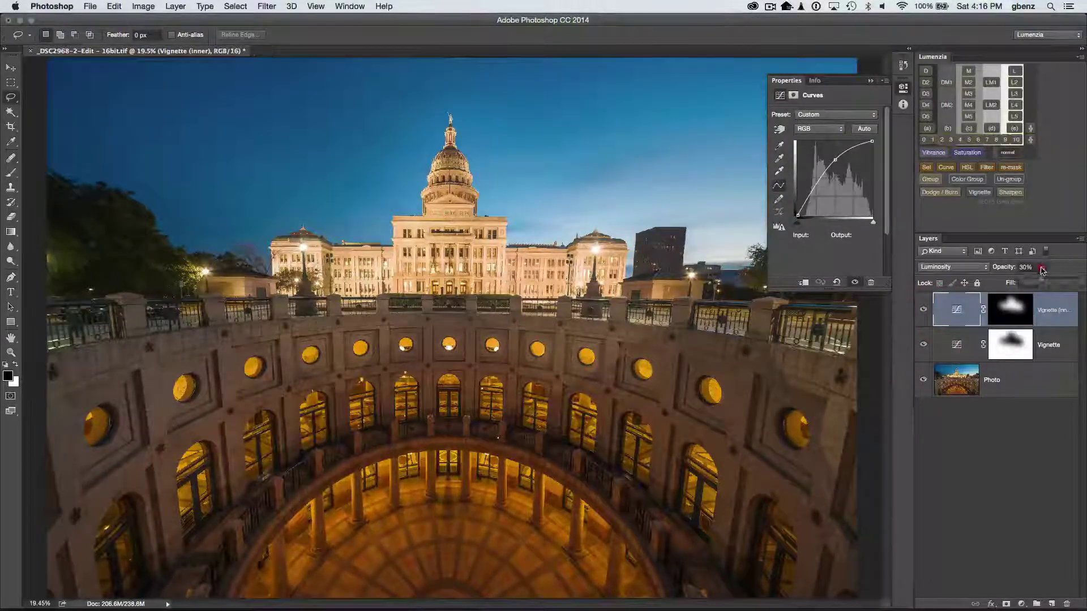
left_click_drag(1043, 267, 1032, 281)
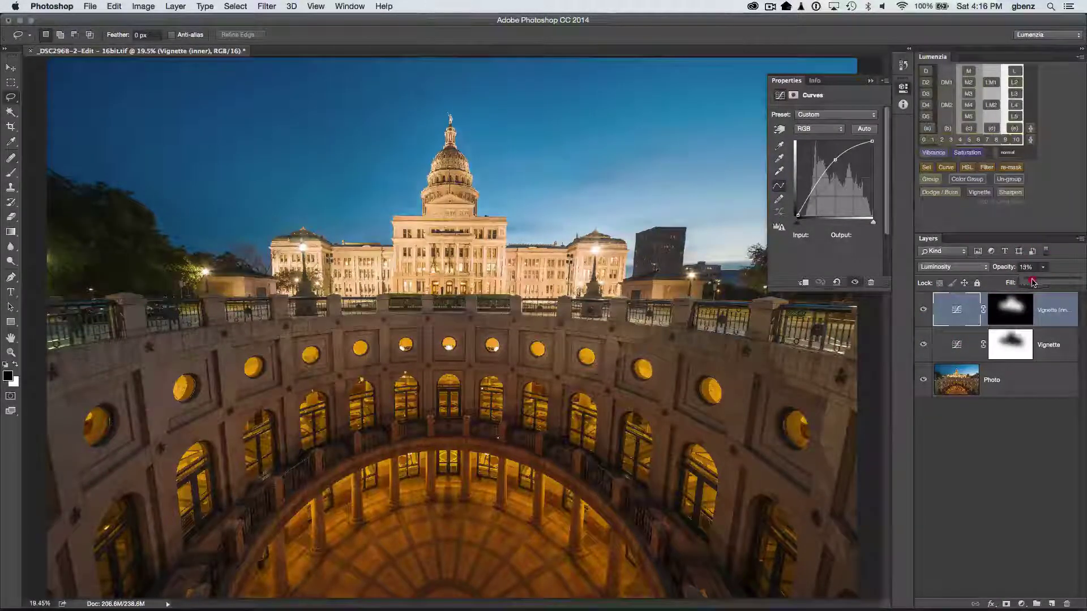
left_click(1012, 306)
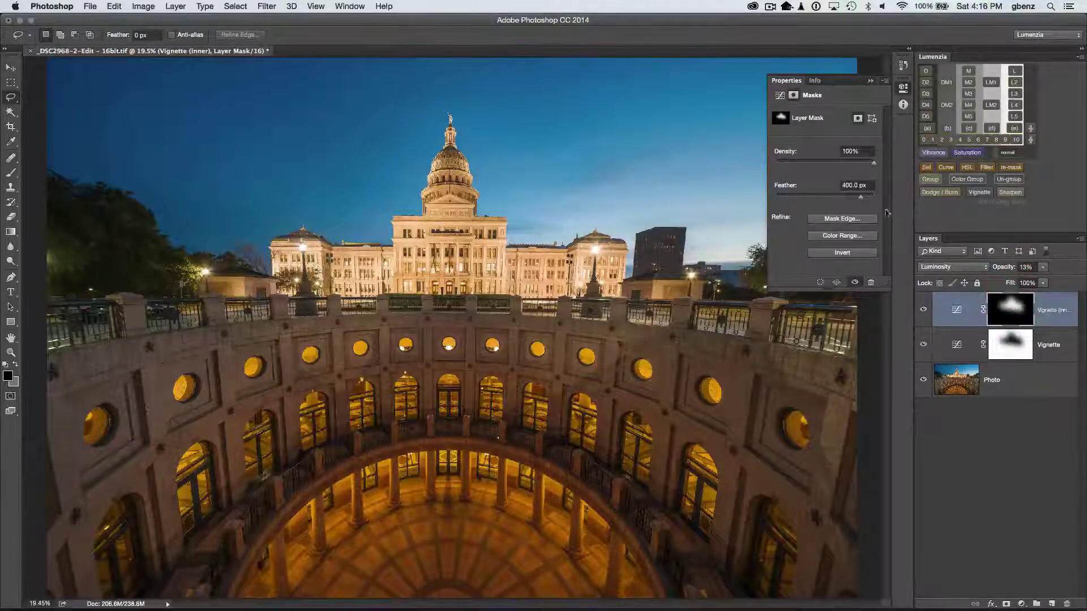
- Increase the Vignette (inner) mask feather to 612.4 px, then toggle the layer to compare
left_click(750, 196)
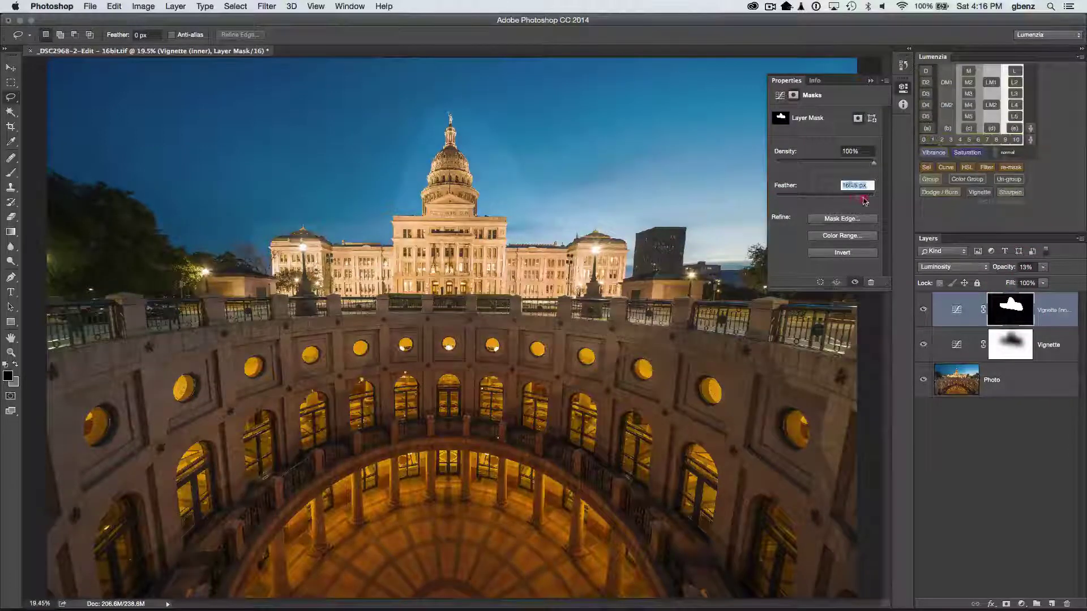
left_click_drag(855, 198, 865, 197)
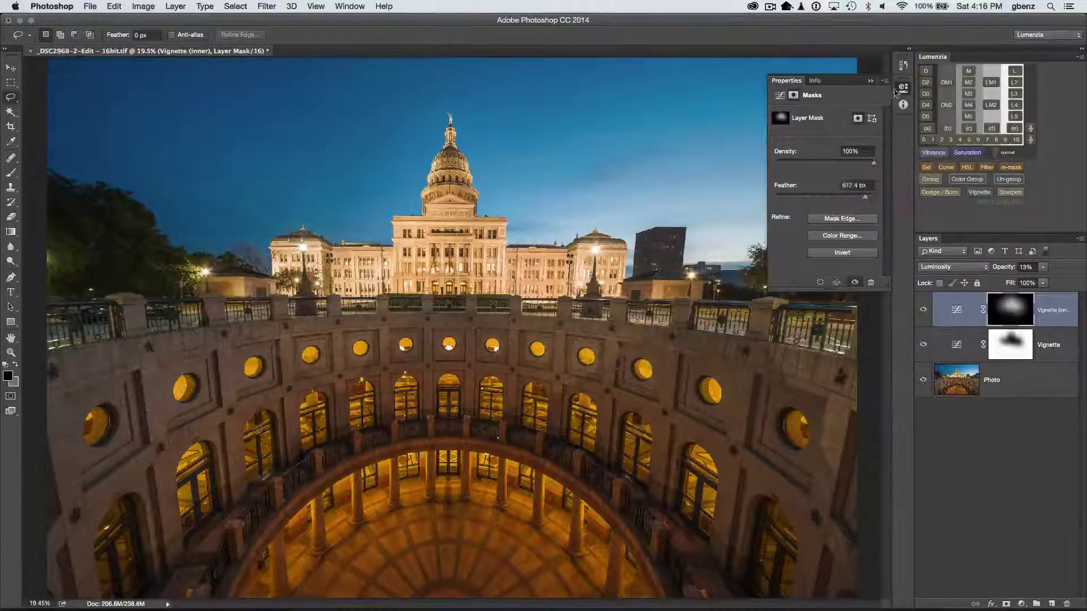
left_click(902, 88)
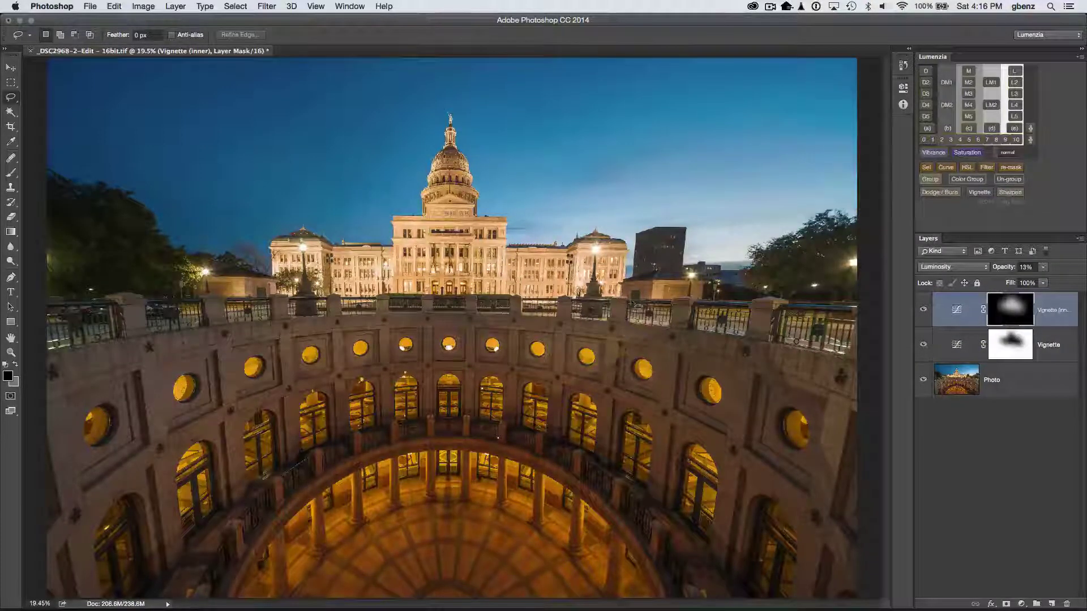
left_click(923, 310)
left_click(923, 310)
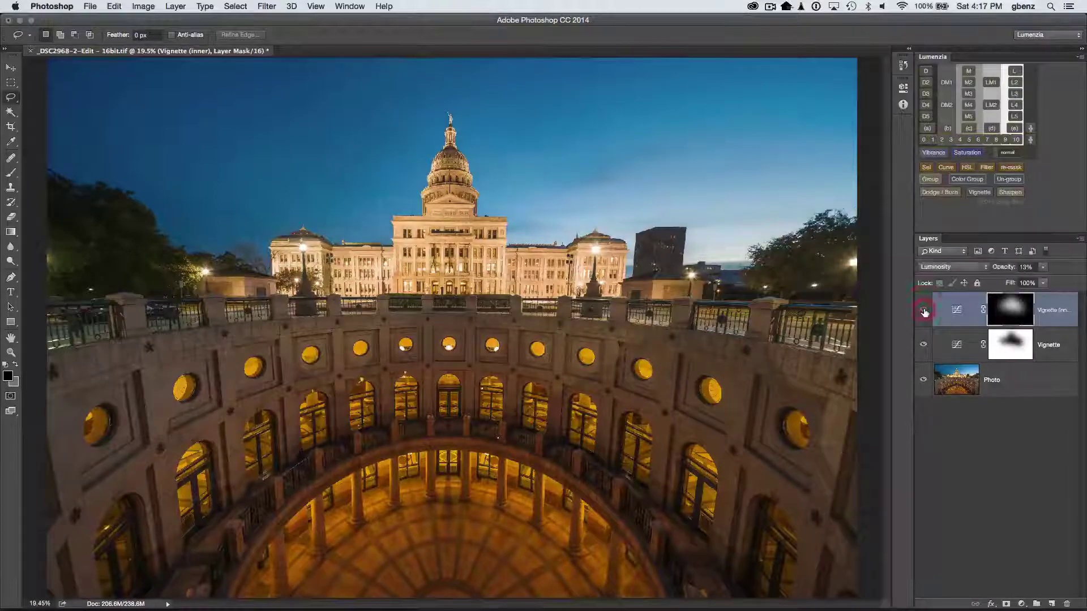